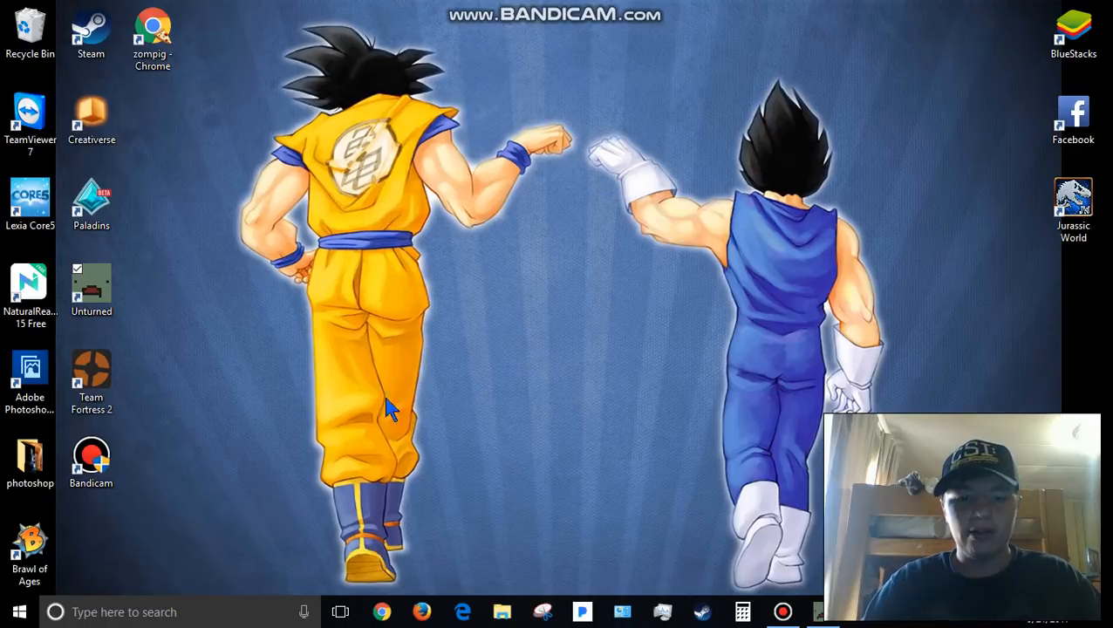
- Open File Explorer and go to the folder C:\Program Files (x86)\Steam\steamapps\common\Unturned
left_click(510, 613)
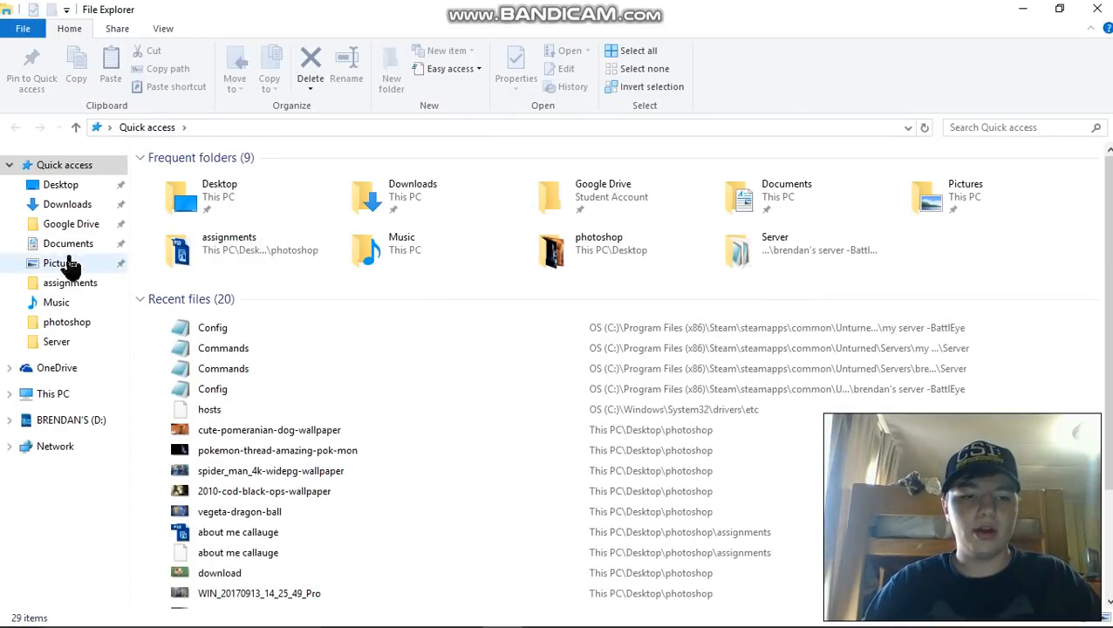
left_click(48, 397)
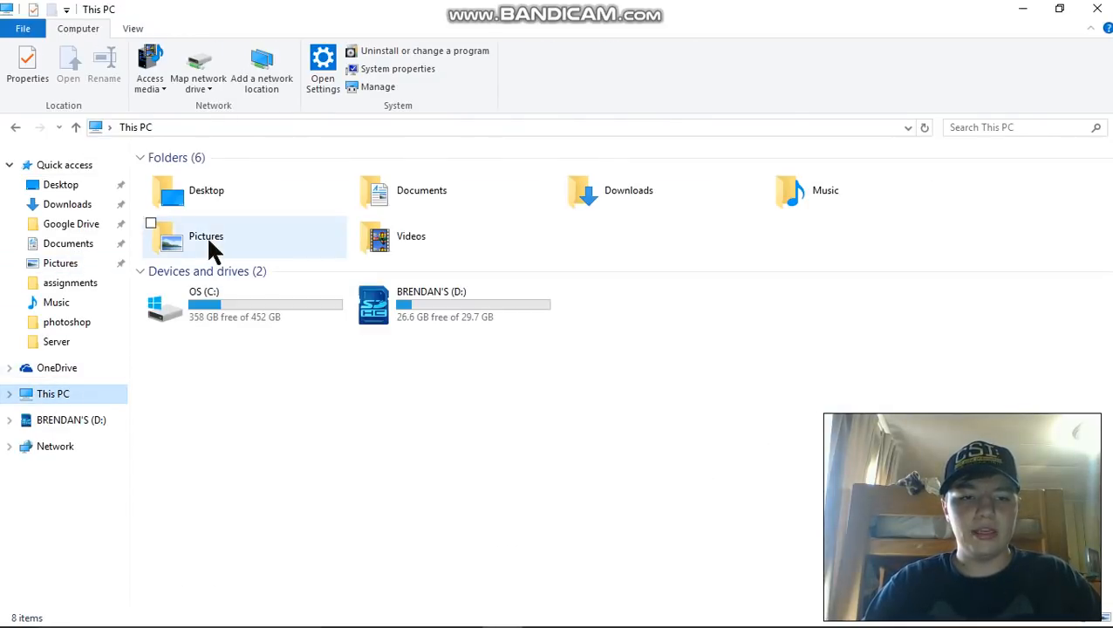
double_click(248, 314)
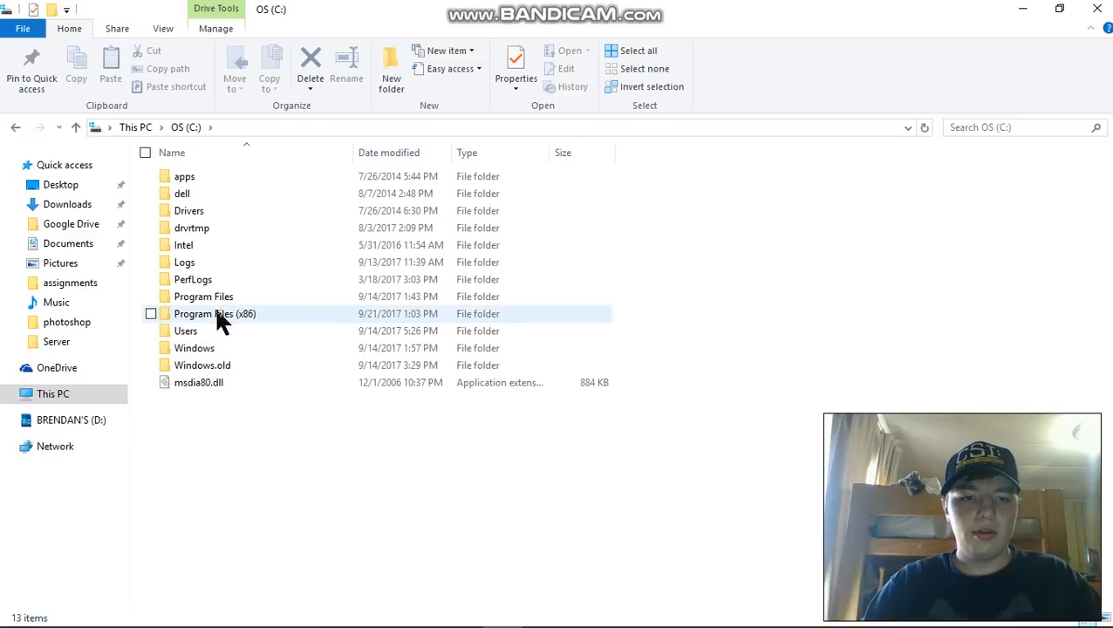
double_click(214, 313)
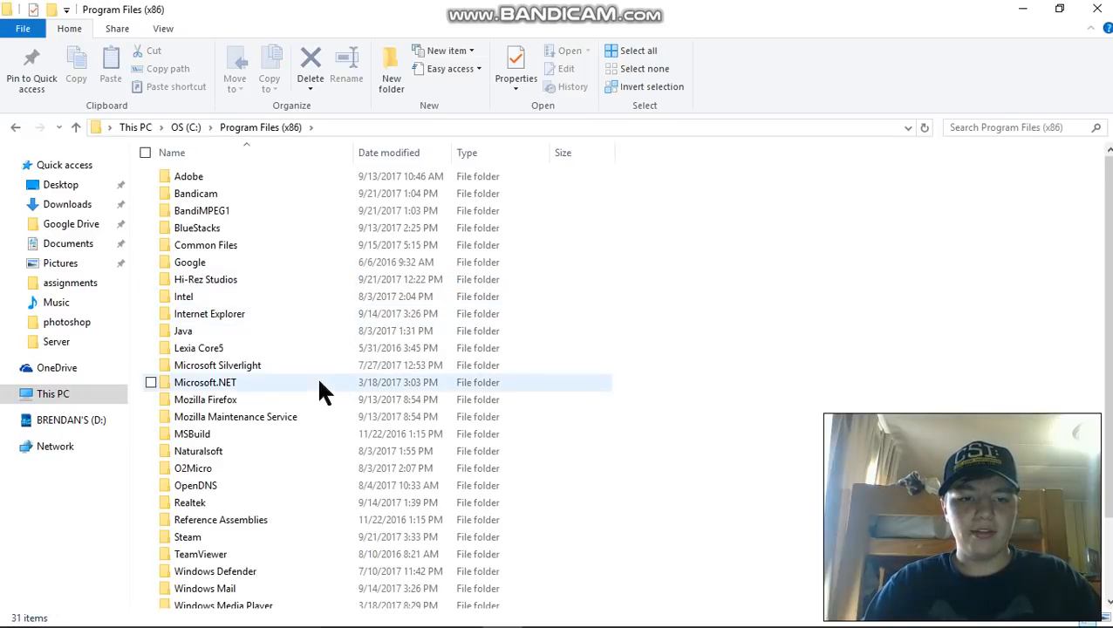
double_click(200, 534)
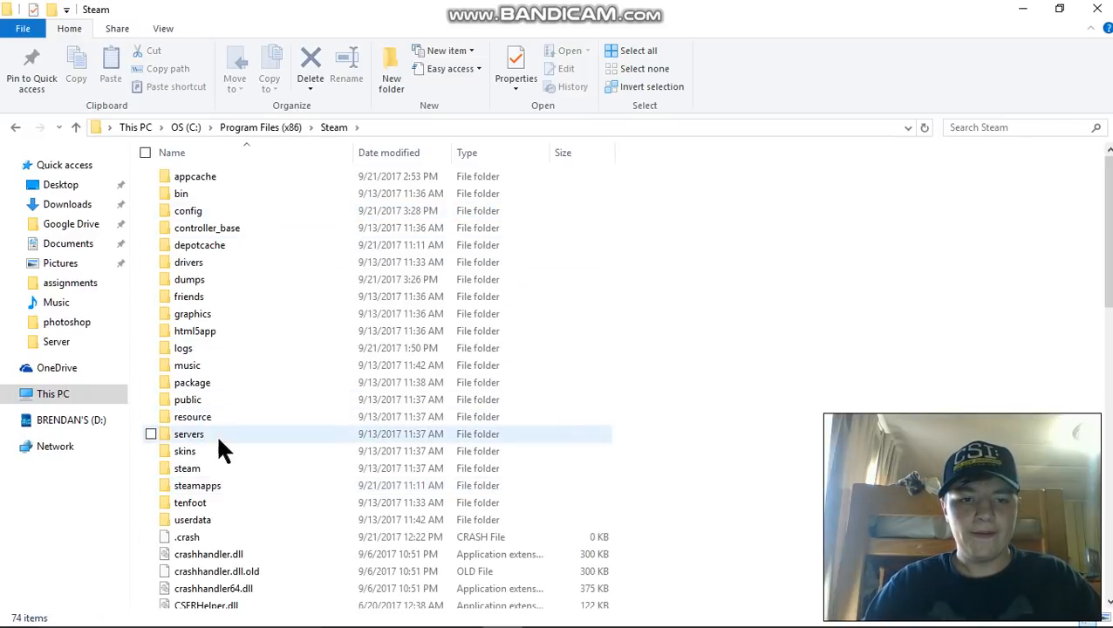
double_click(223, 486)
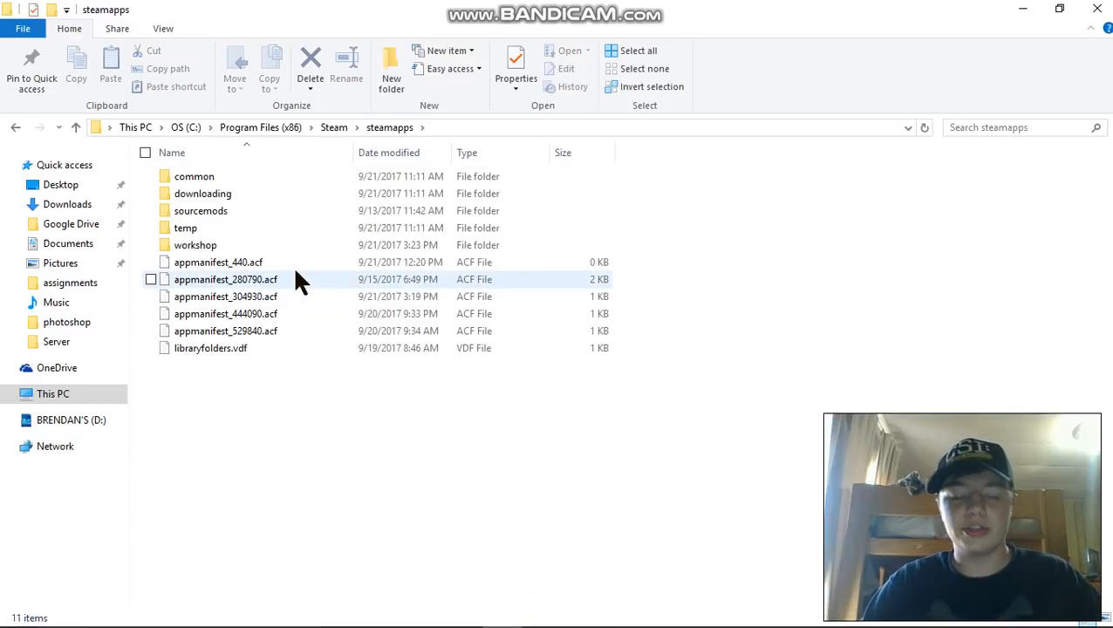
double_click(222, 176)
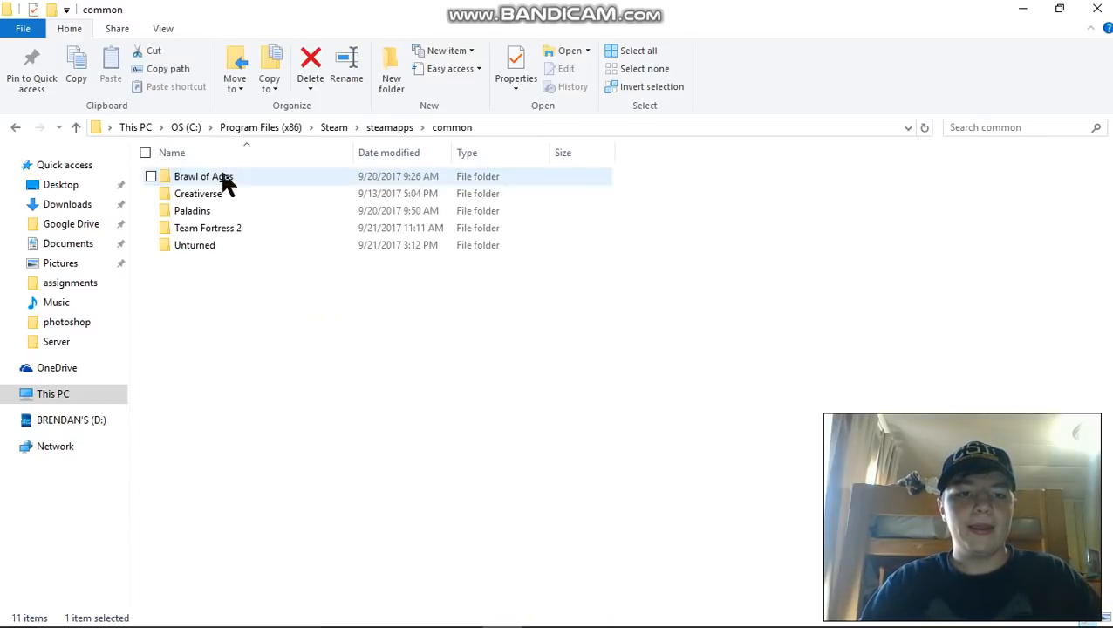
double_click(216, 246)
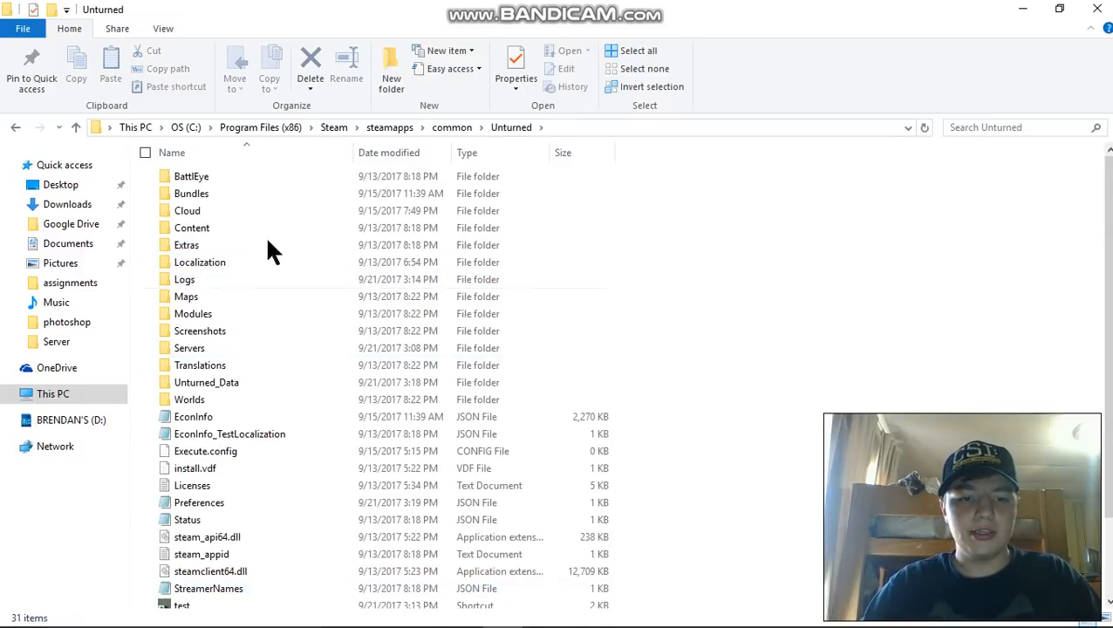
- Delete the existing "test" shortcut from the Unturned folder
scroll(271, 250, "down", 2)
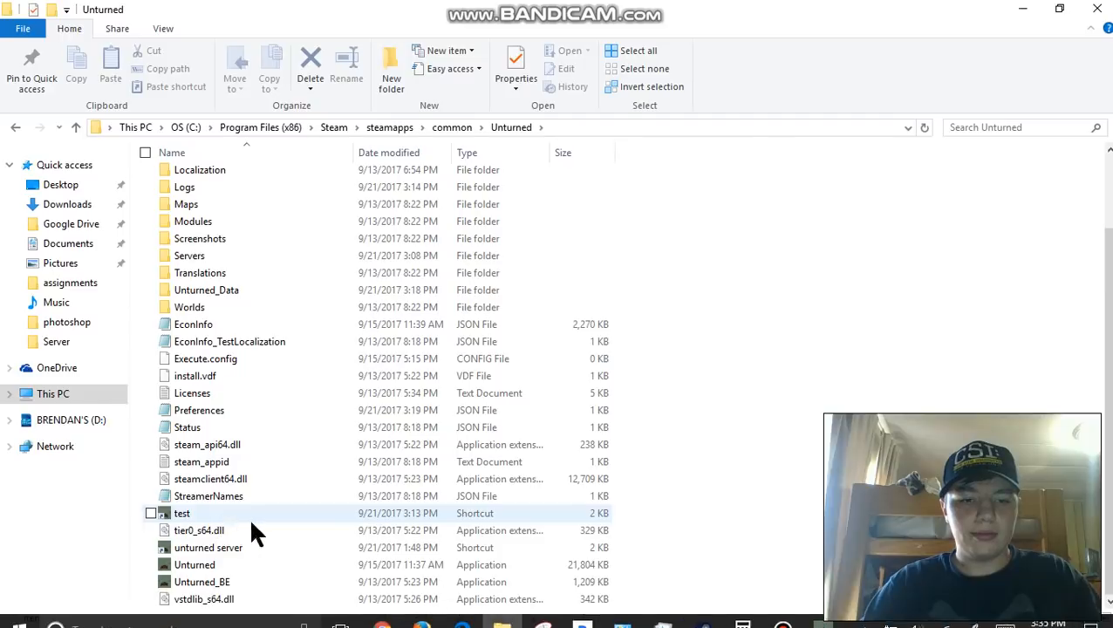
right_click(219, 519)
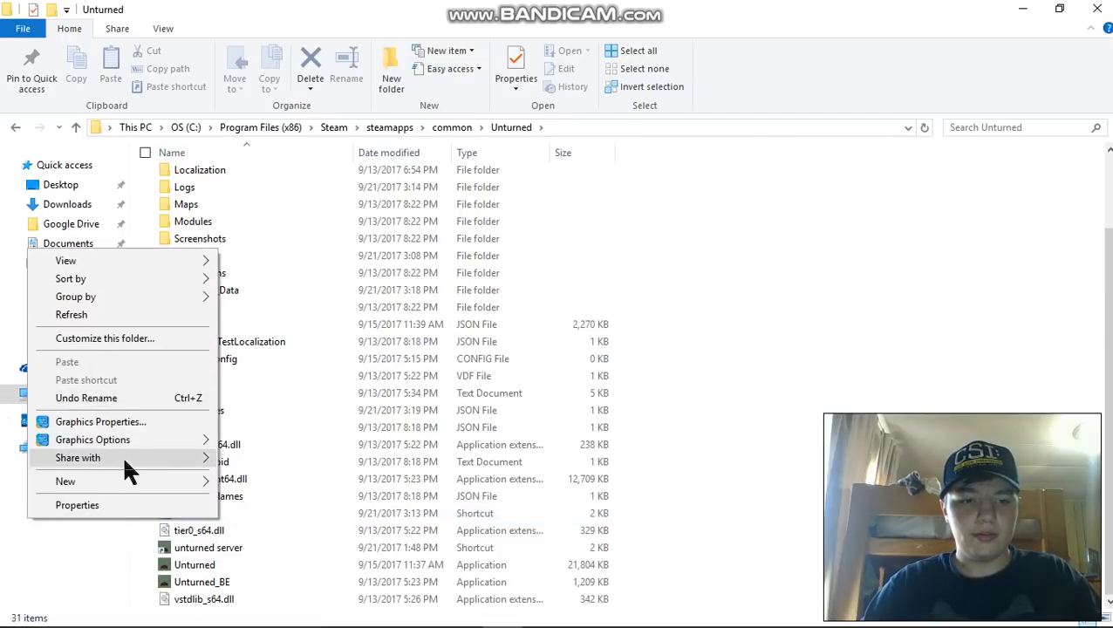
left_click(72, 548)
left_click(198, 515)
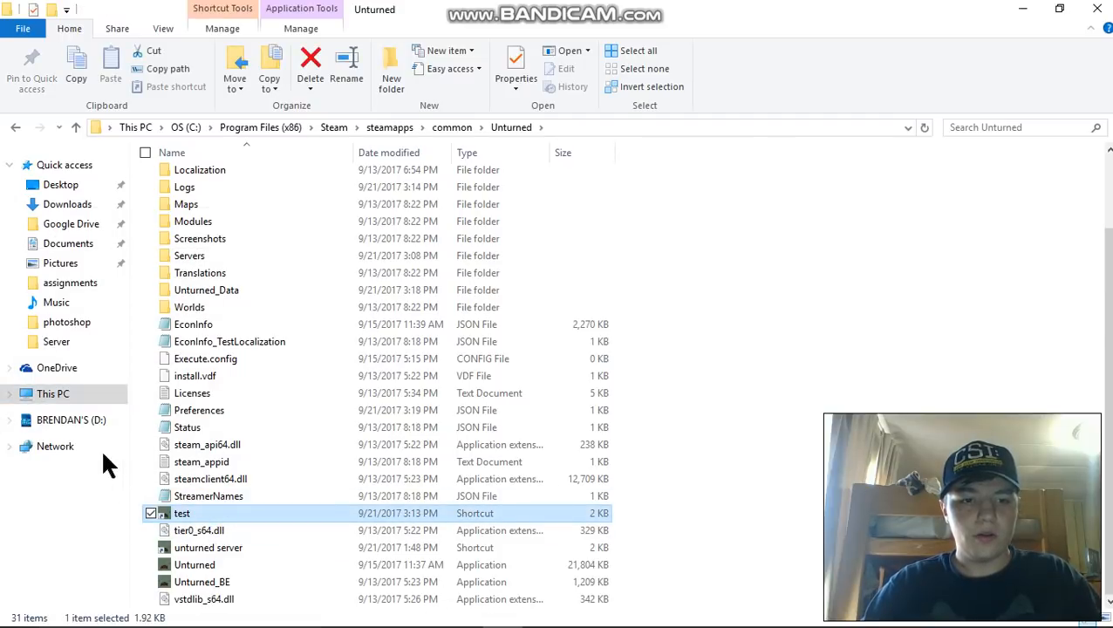
right_click(229, 512)
left_click(70, 480)
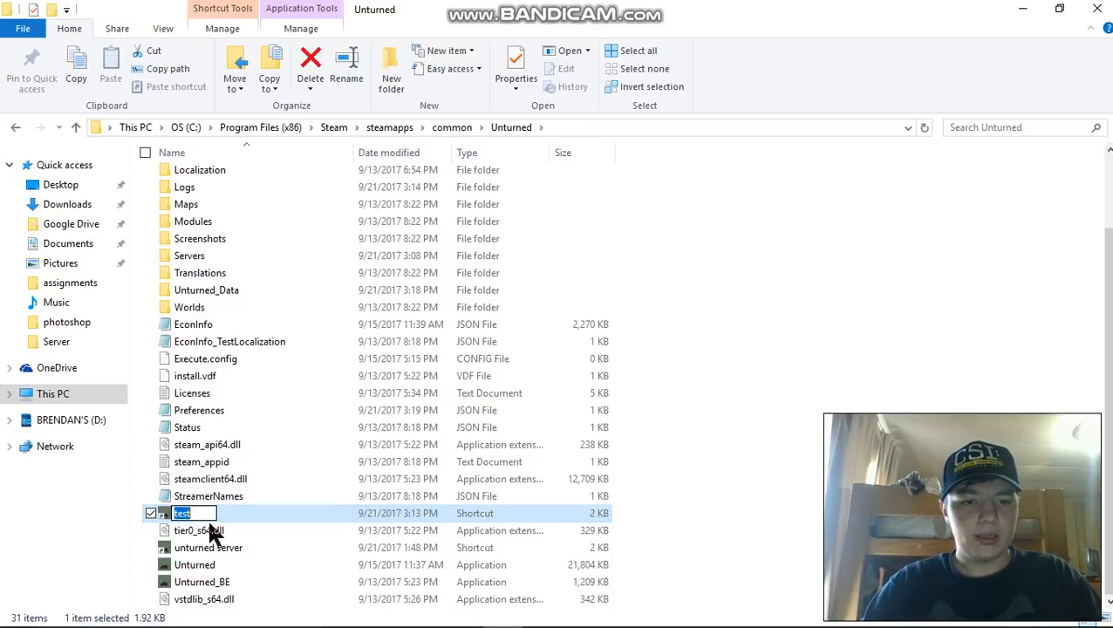
right_click(230, 510)
left_click(70, 460)
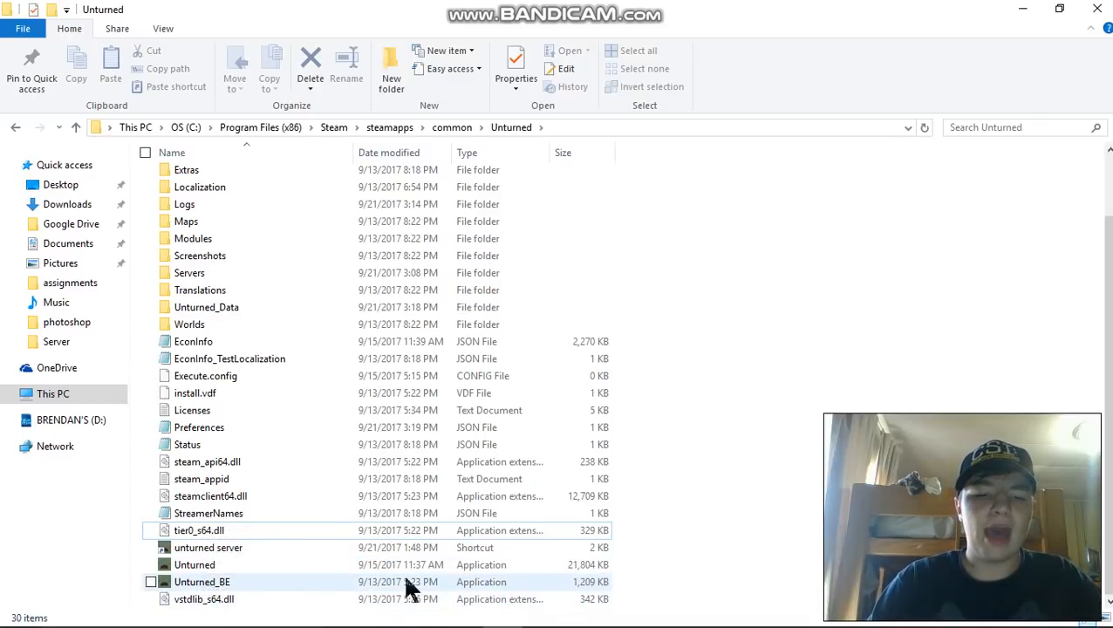
- Create a shortcut to the Unturned_BE application in the same folder
left_click(220, 586)
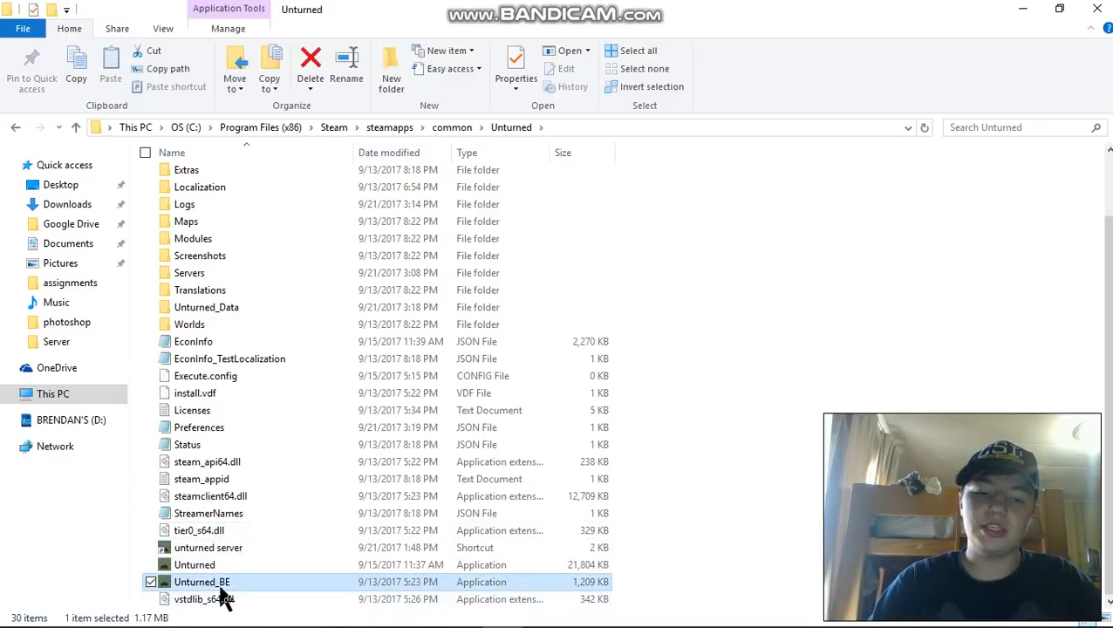
right_click(238, 584)
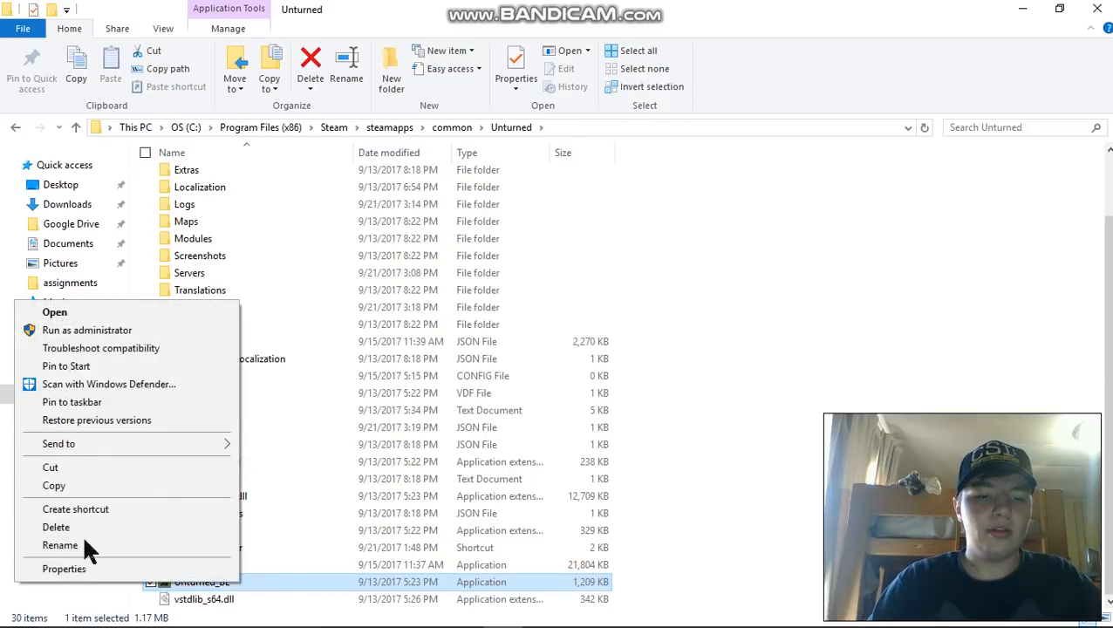
left_click(98, 509)
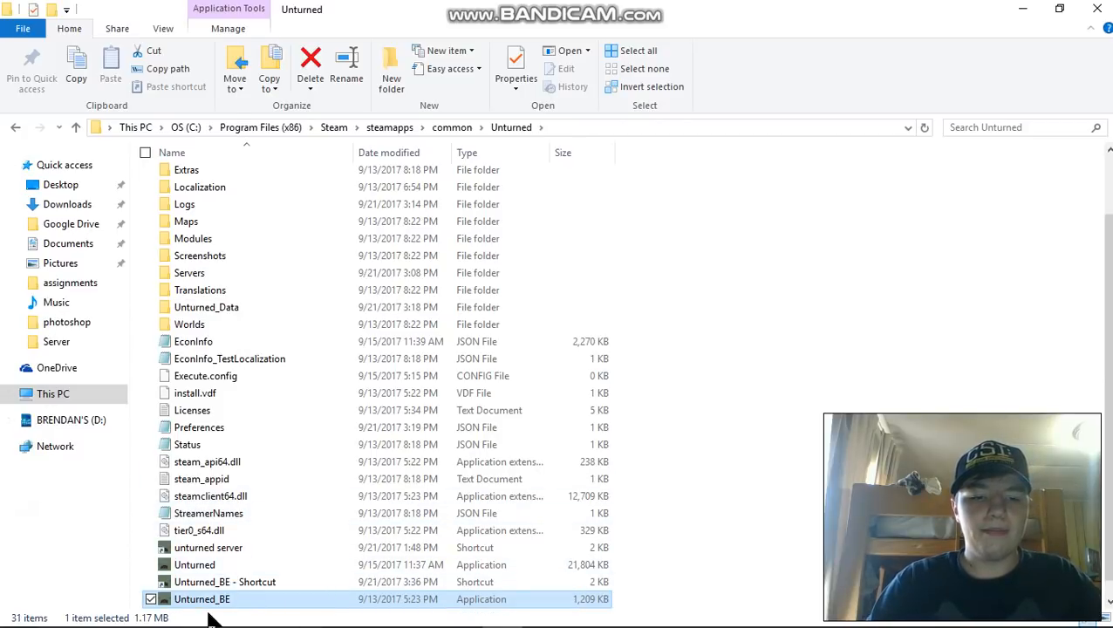
scroll(393, 497, "down", 1)
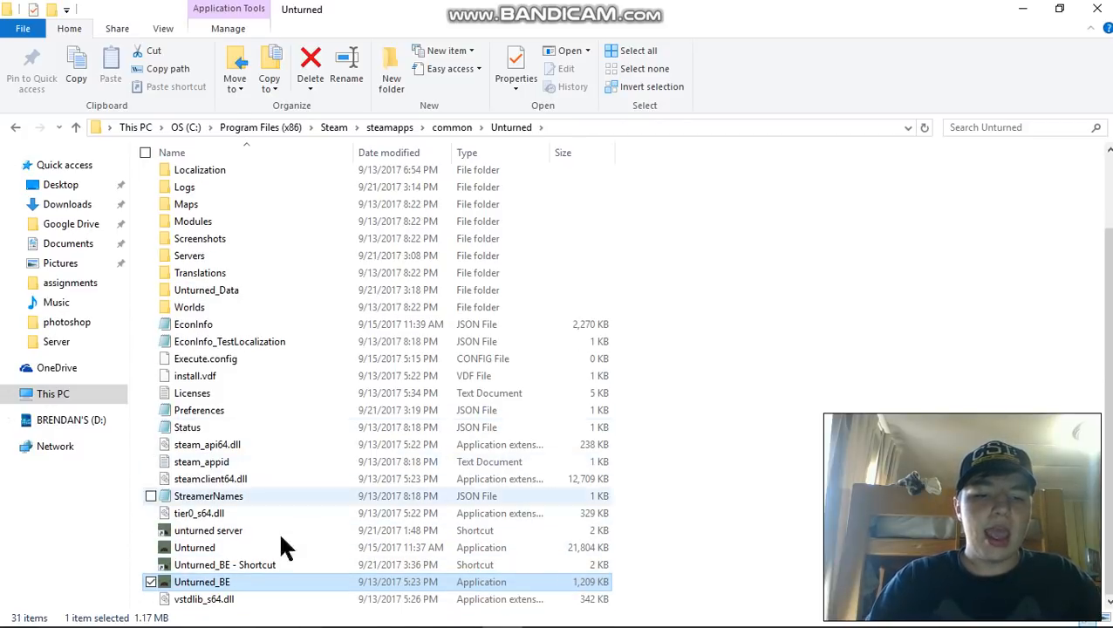
right_click(229, 587)
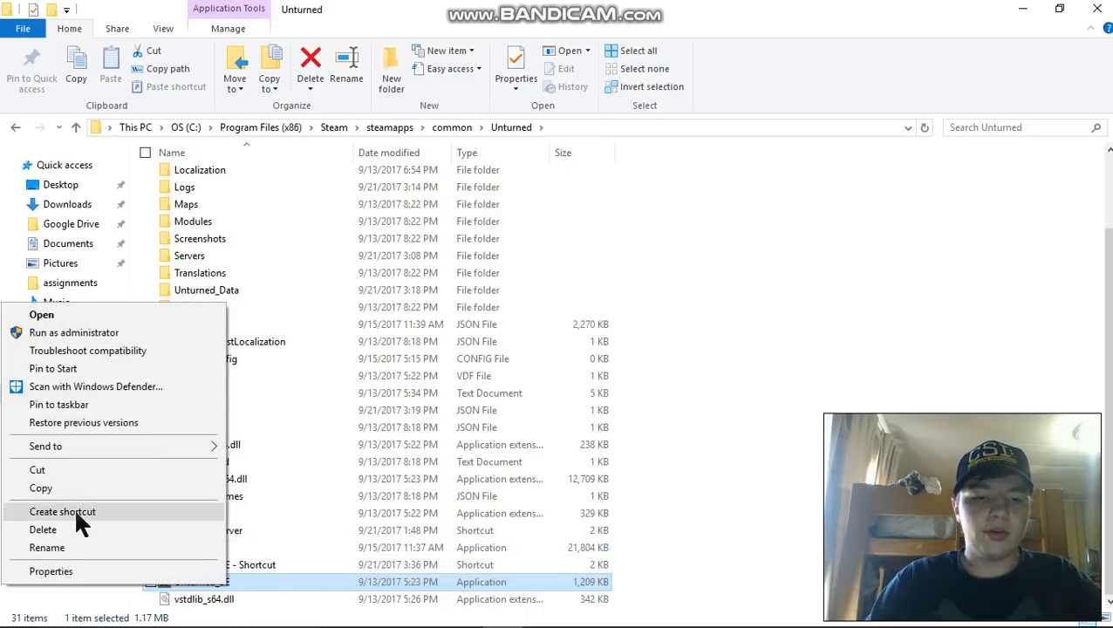
left_click(680, 520)
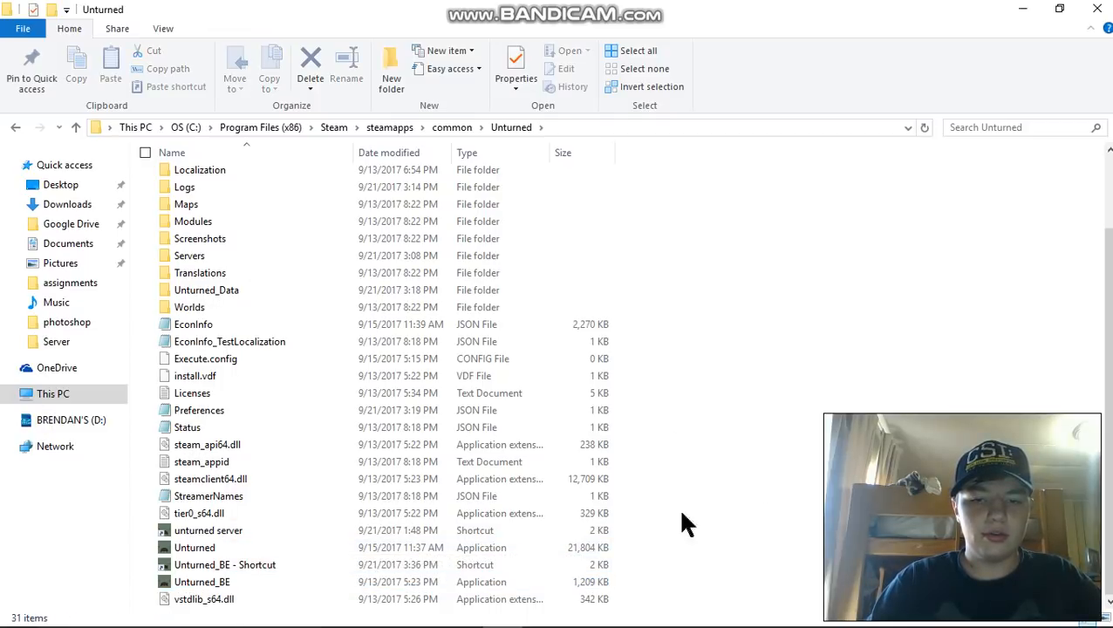
- Rename the new Unturned_BE shortcut as "test"
right_click(291, 565)
left_click(60, 596)
right_click(223, 567)
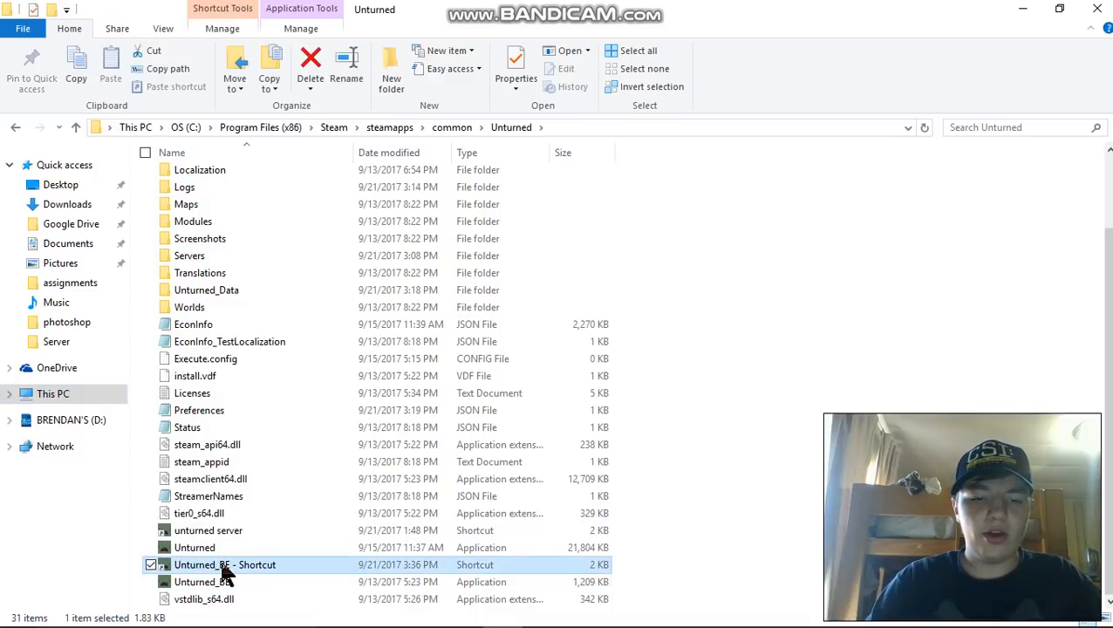
left_click(43, 525)
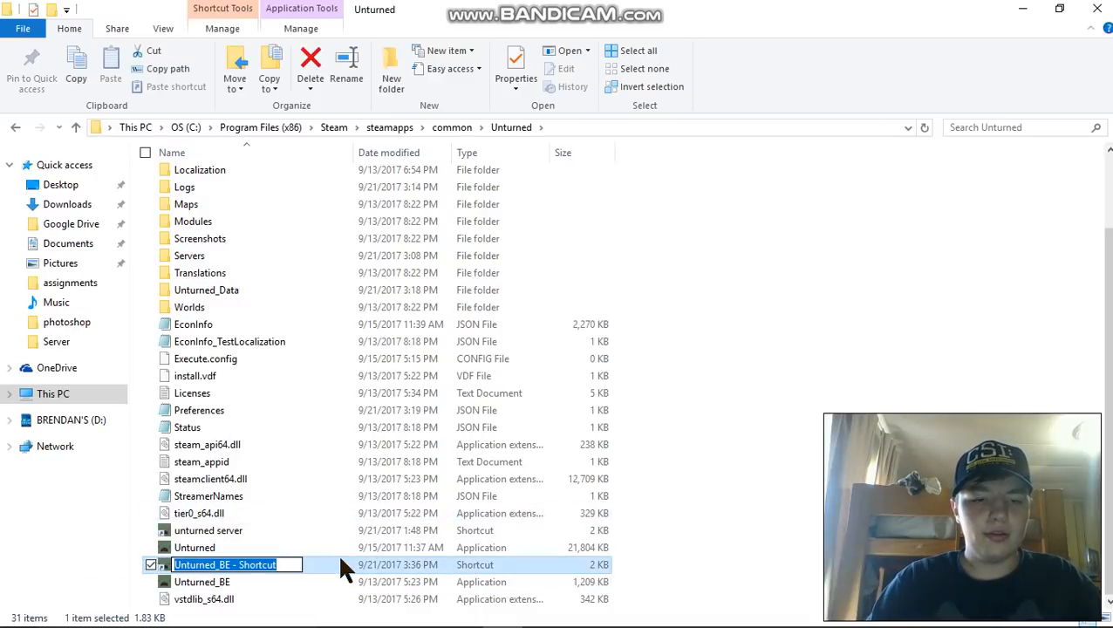
type("test")
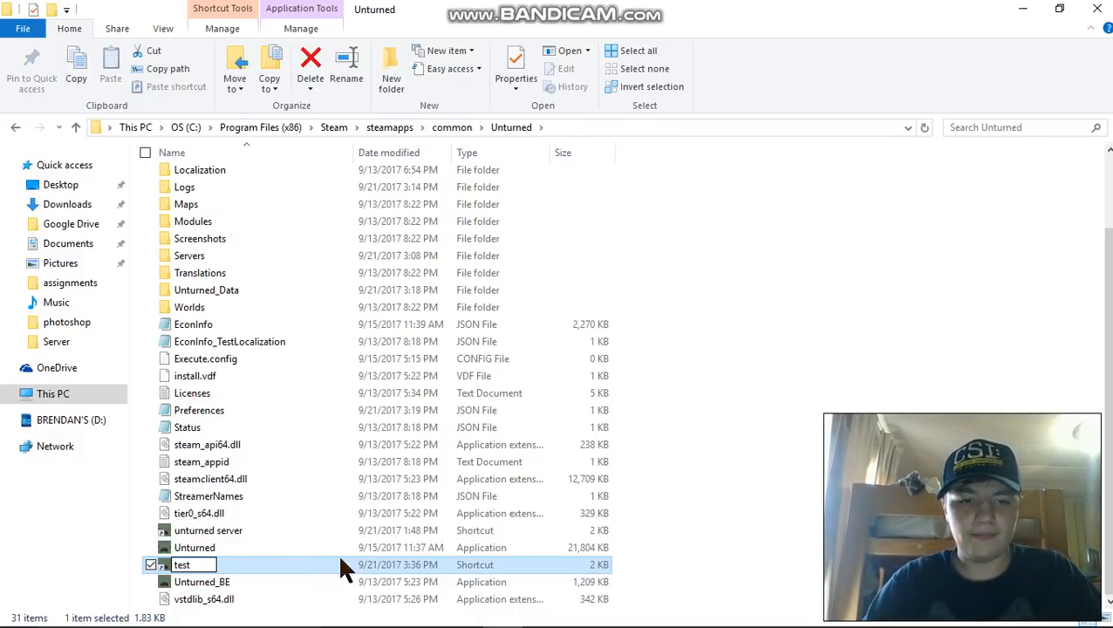
left_click(60, 591)
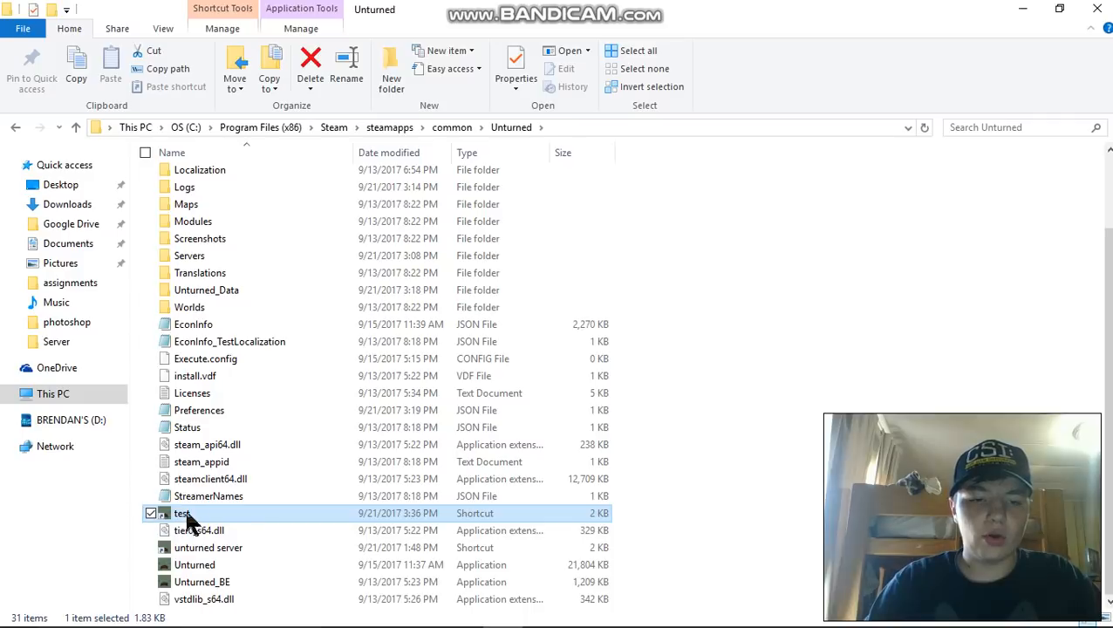
- Open the properties of the "test" shortcut and append "-nographics -batchmode" to the end of its target path
right_click(223, 511)
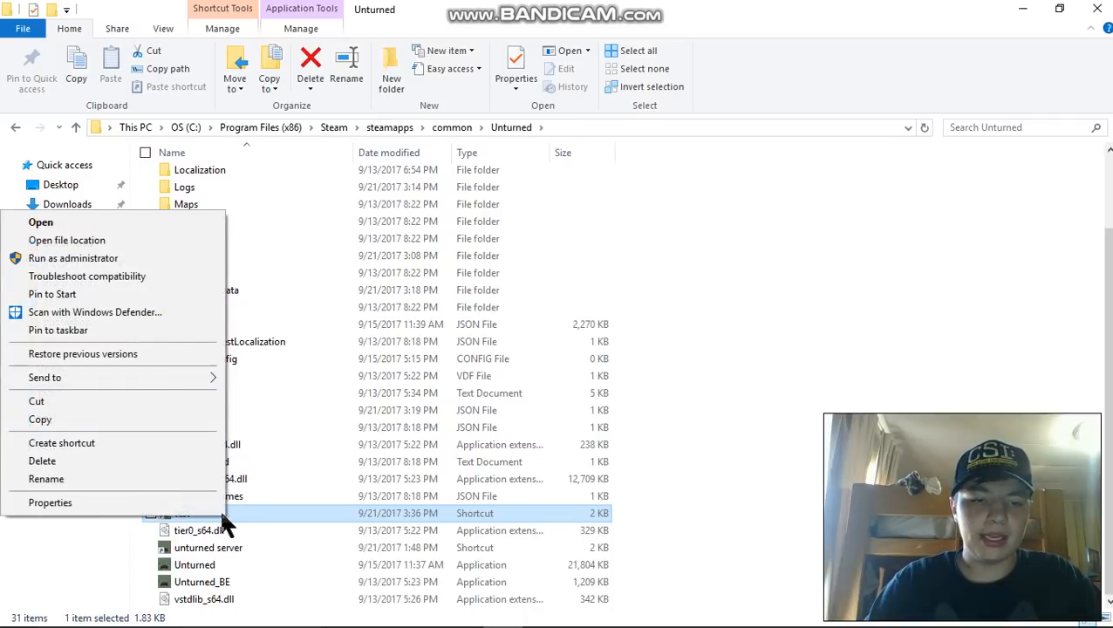
left_click(39, 503)
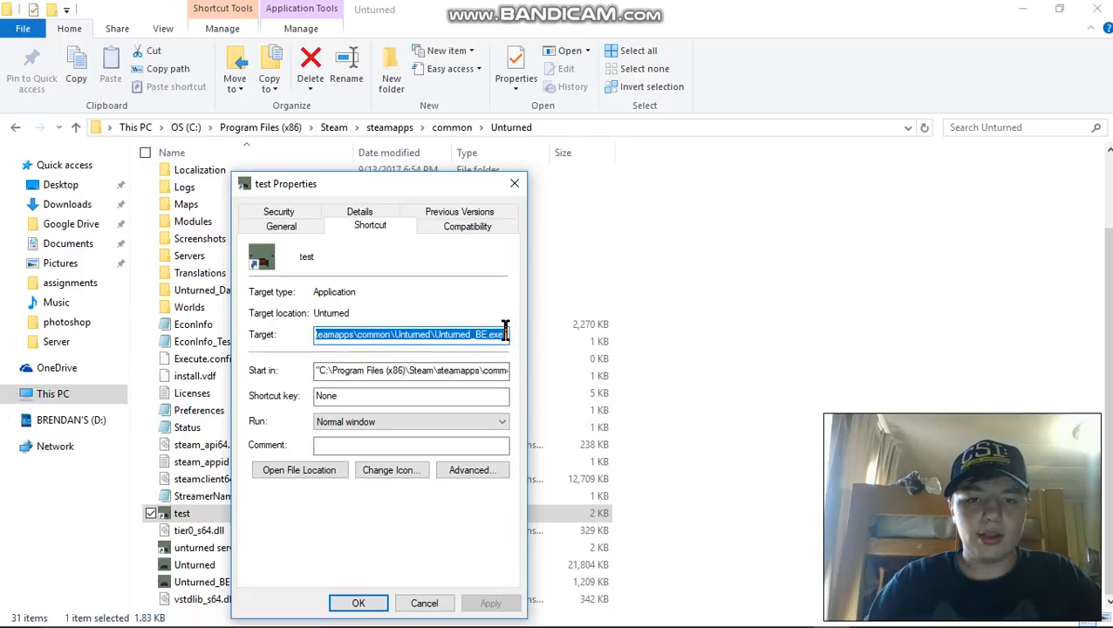
left_click(505, 334)
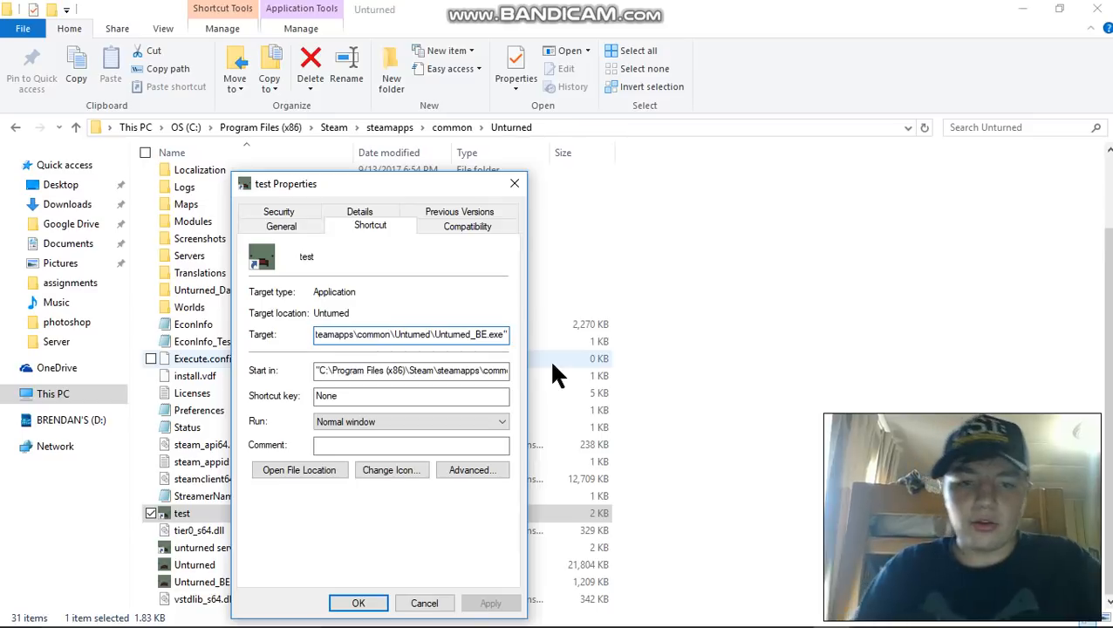
type("-n")
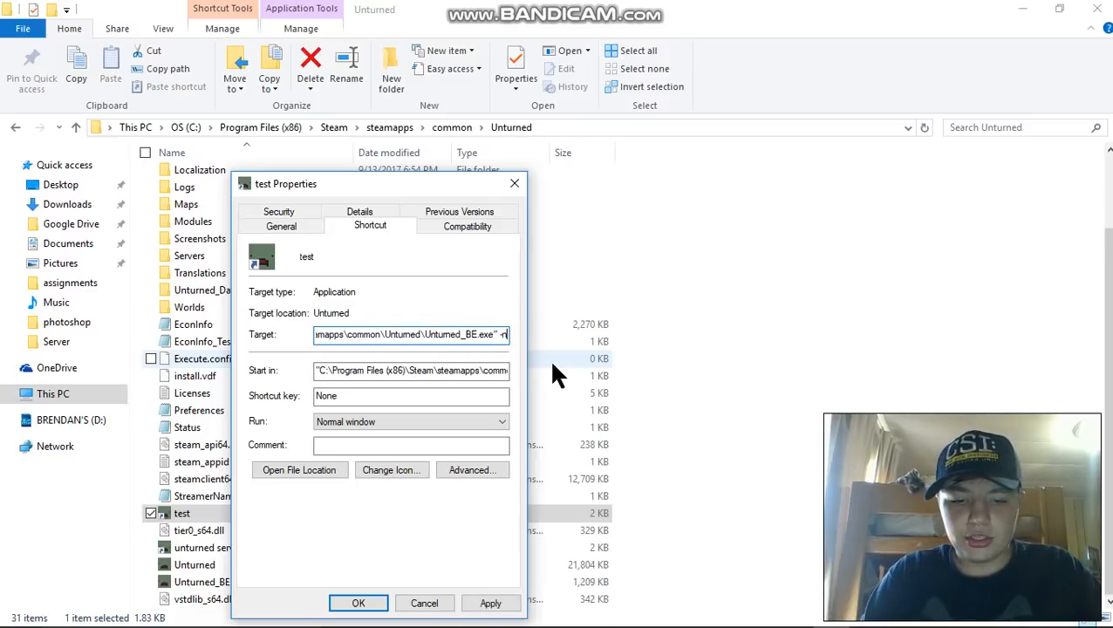
type("ographi")
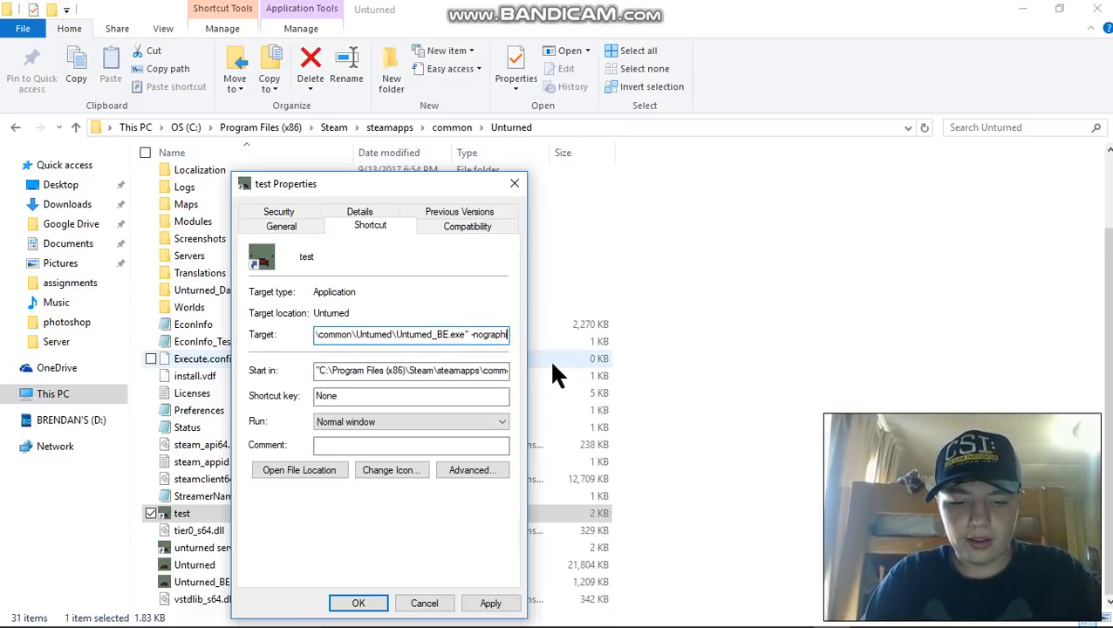
type("cs -")
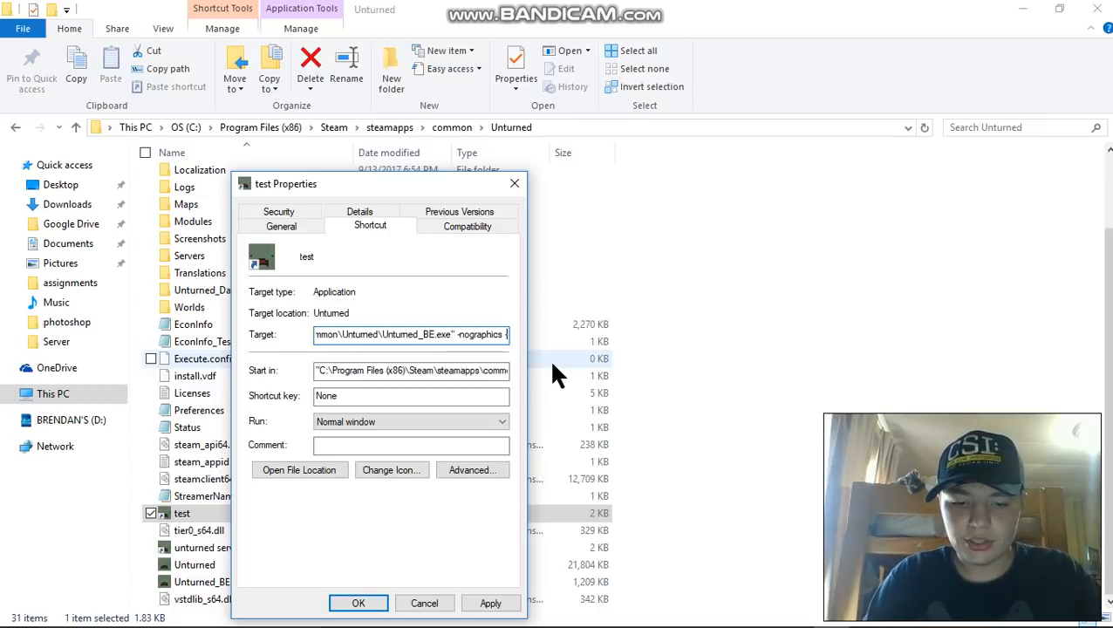
type("batchmode")
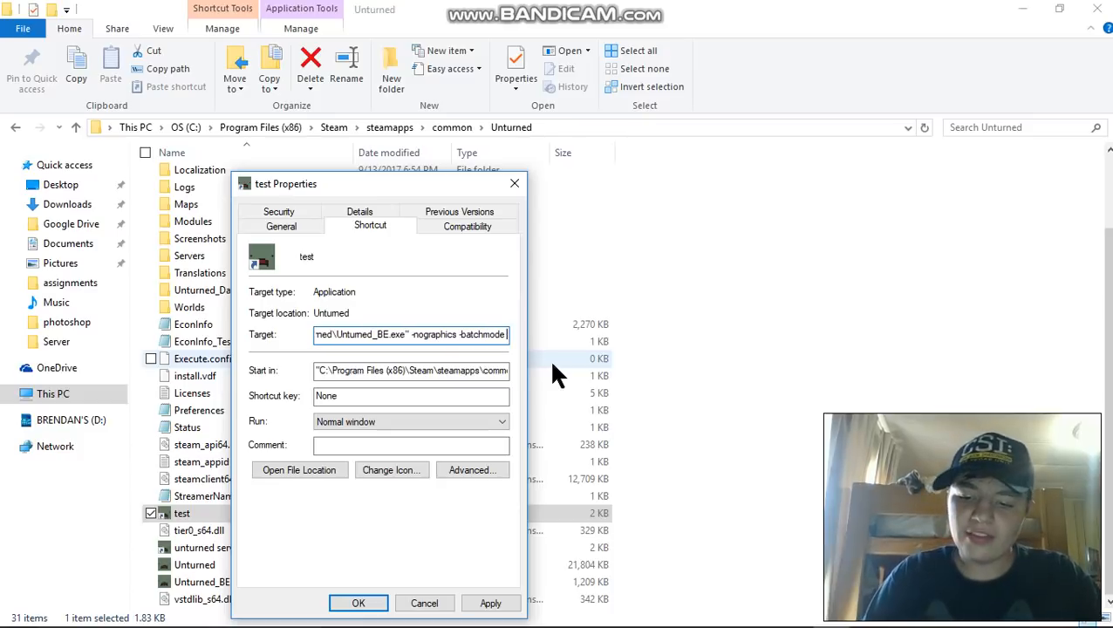
type(" -")
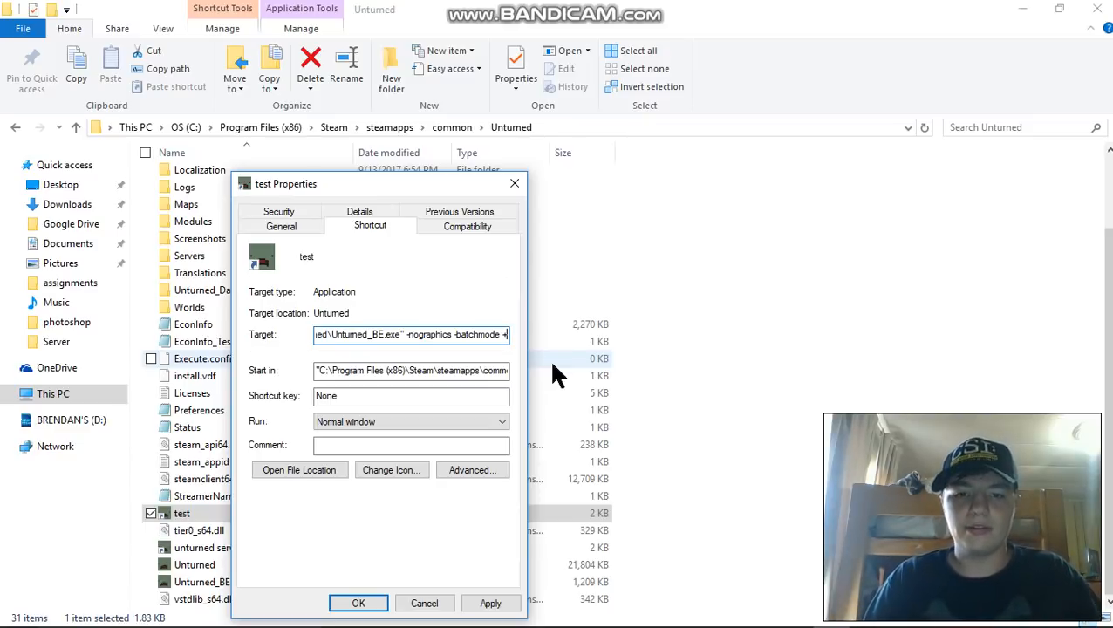
- Append "+secureserver/" after "-batchmode" in the target path of the "test" shortcut
type("sev")
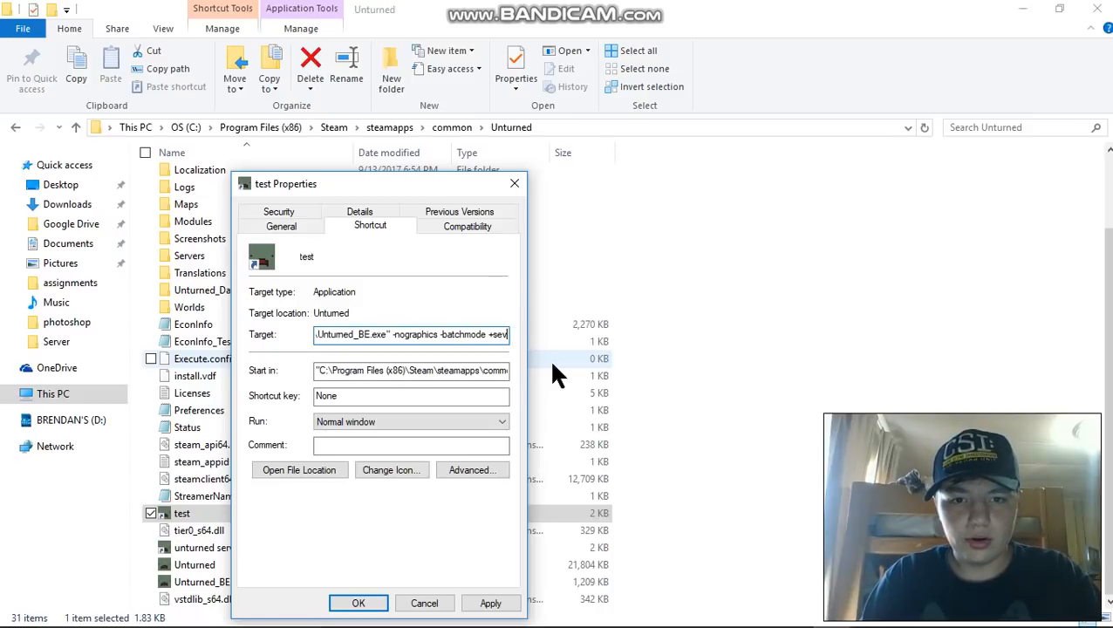
key("BackSpace")
type("c")
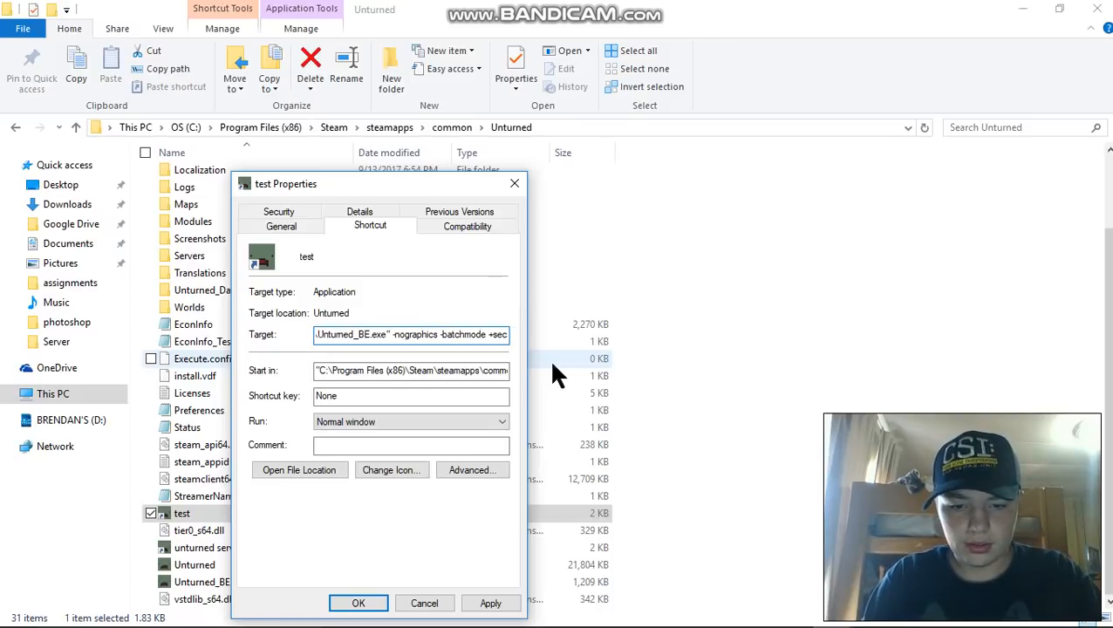
type("ureserver")
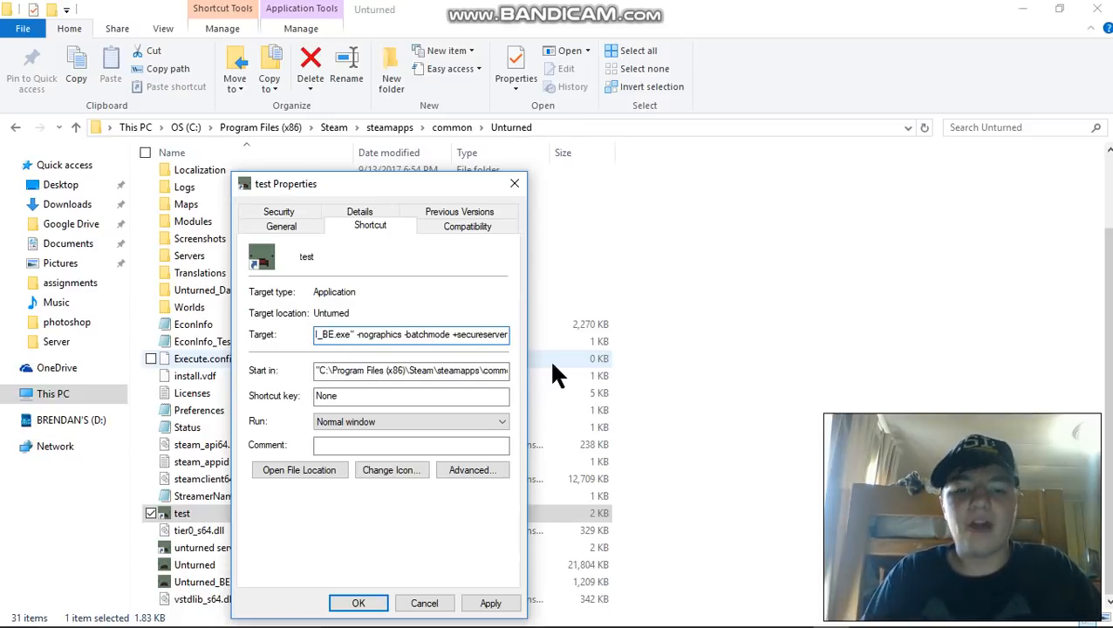
type("/")
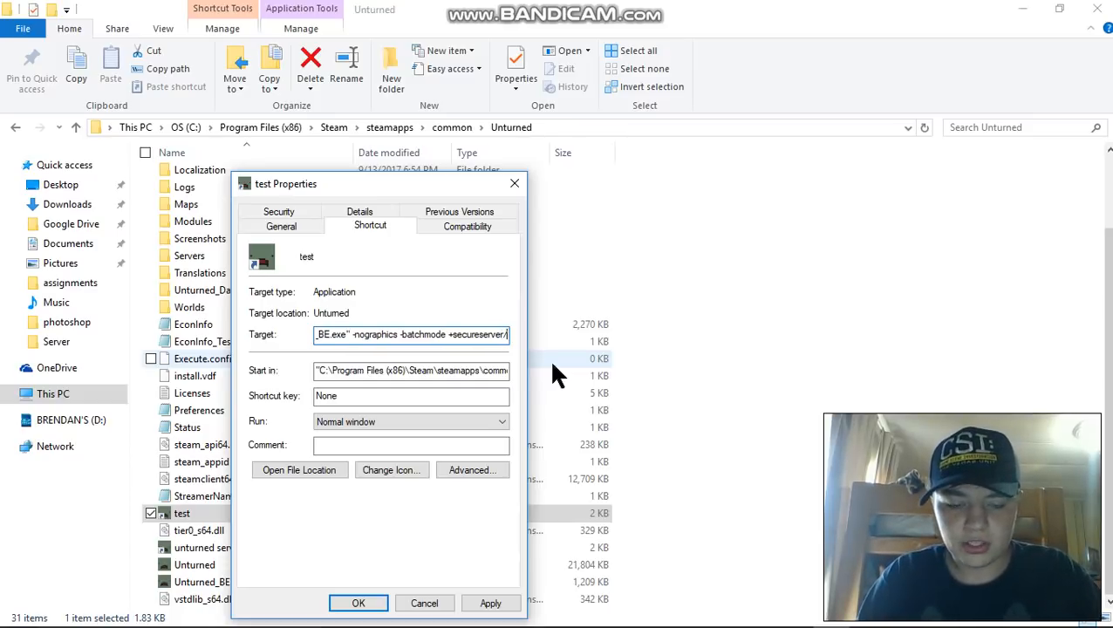
type("school")
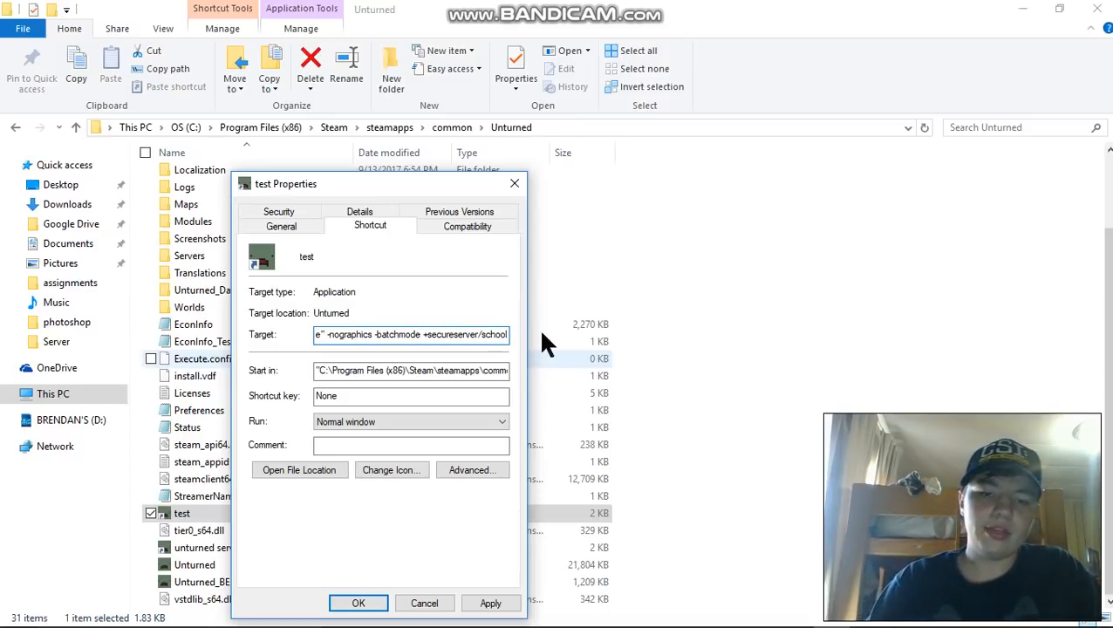
key("BackSpace")
key("BackSpace")
key("BackSpace")
key("BackSpace")
key("BackSpace")
key("BackSpace")
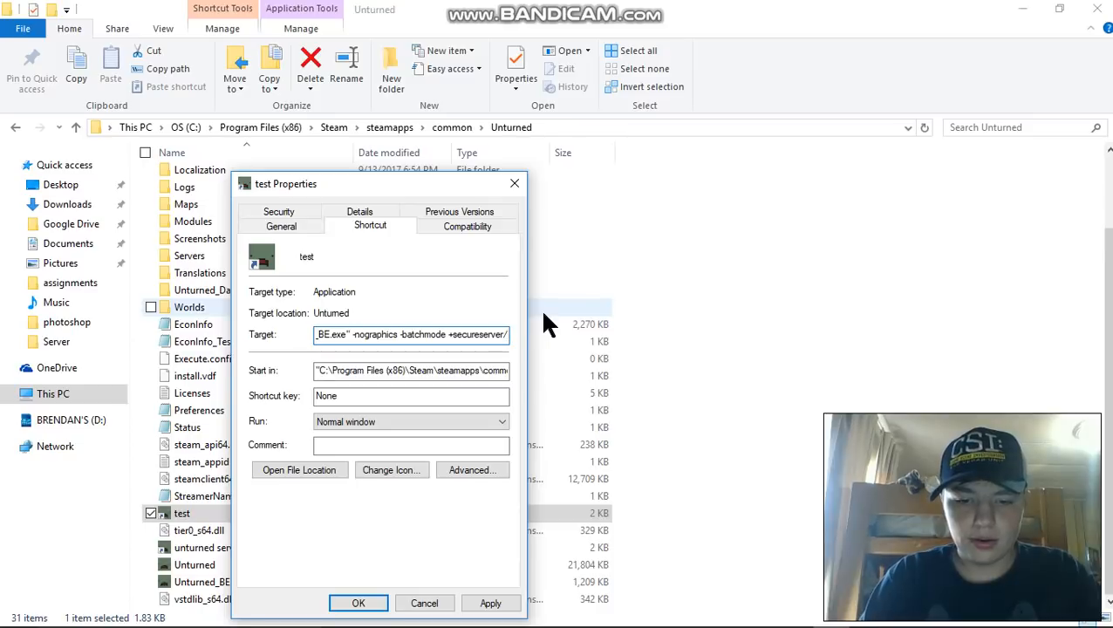
- Complete the target's secureserver parameter with the server name "present", apply the change and close the shortcut's properties
type("presa")
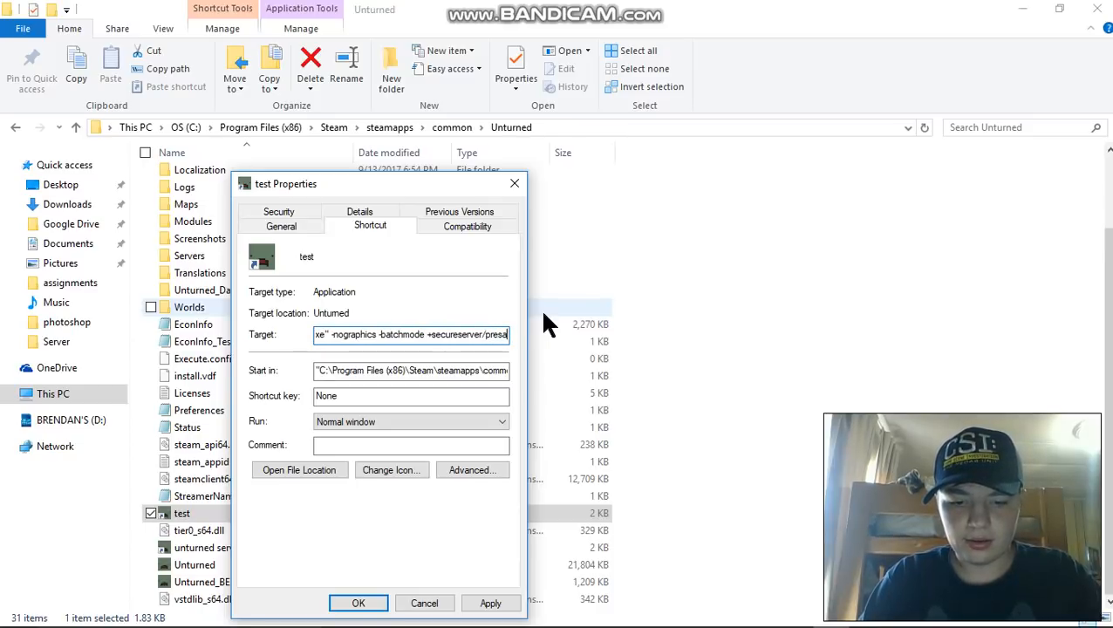
type("nt")
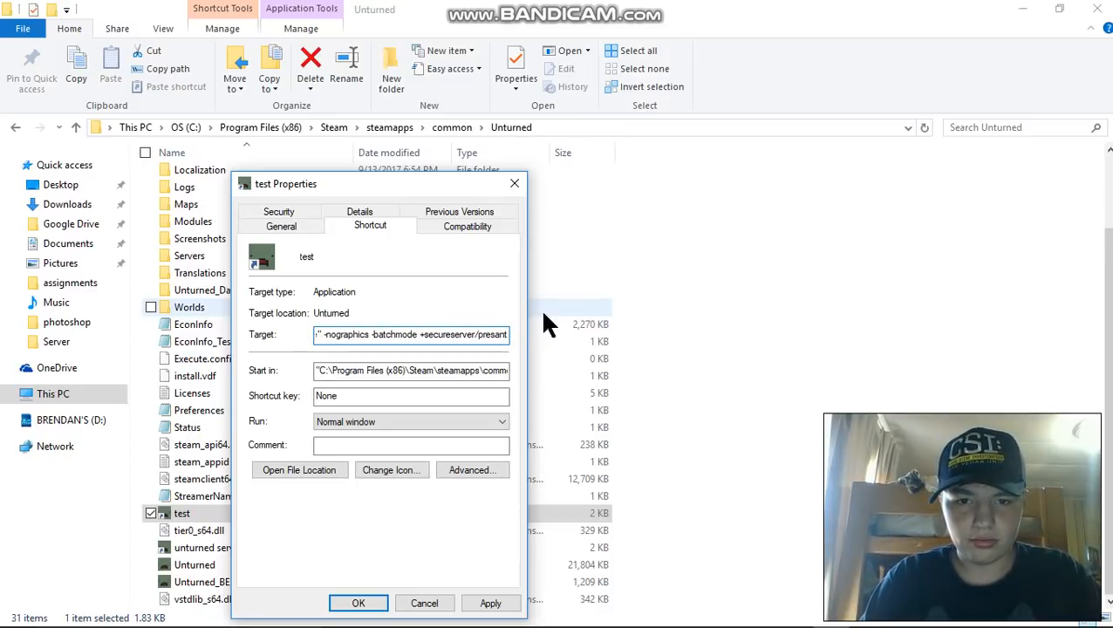
key("BackSpace")
key("BackSpace")
key("BackSpace")
key("BackSpace")
key("BackSpace")
key("BackSpace")
key("BackSpace")
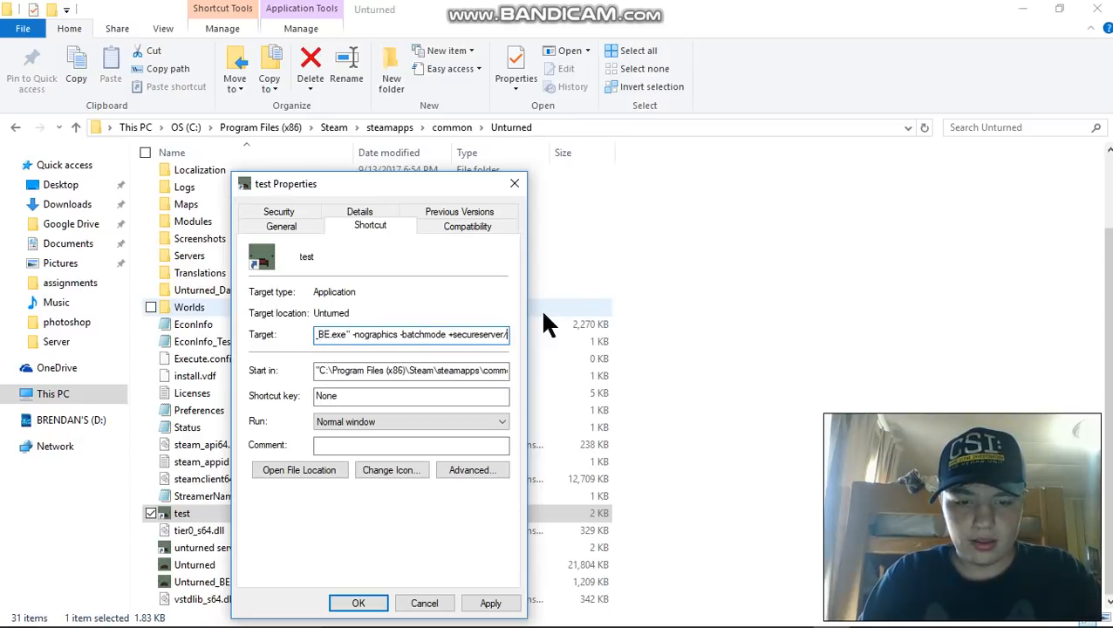
type("present")
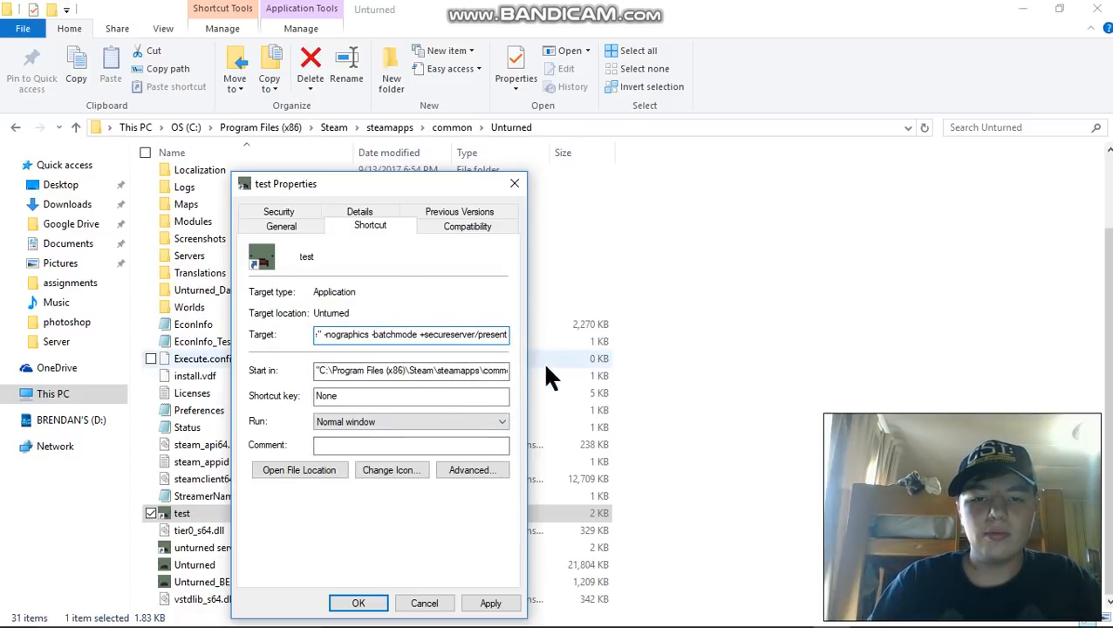
left_click(485, 604)
left_click(354, 604)
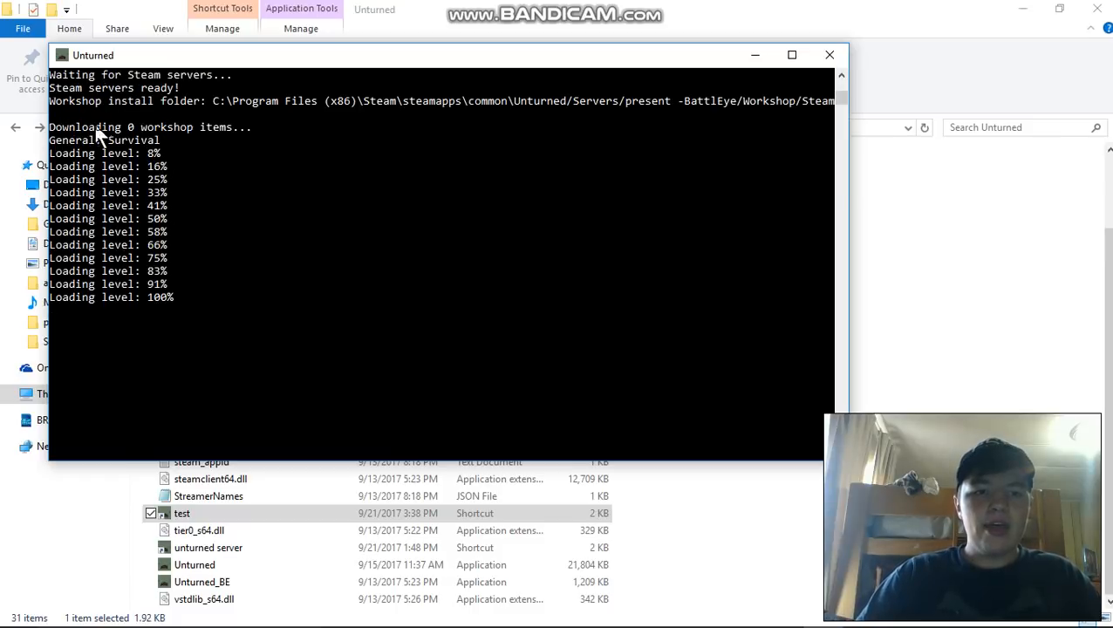
- Review the loading output in the Unturned server console and stop the server with the "shutdown" command
scroll(225, 135, "down", 1)
scroll(90, 213, "up", 2)
scroll(197, 241, "down", 3)
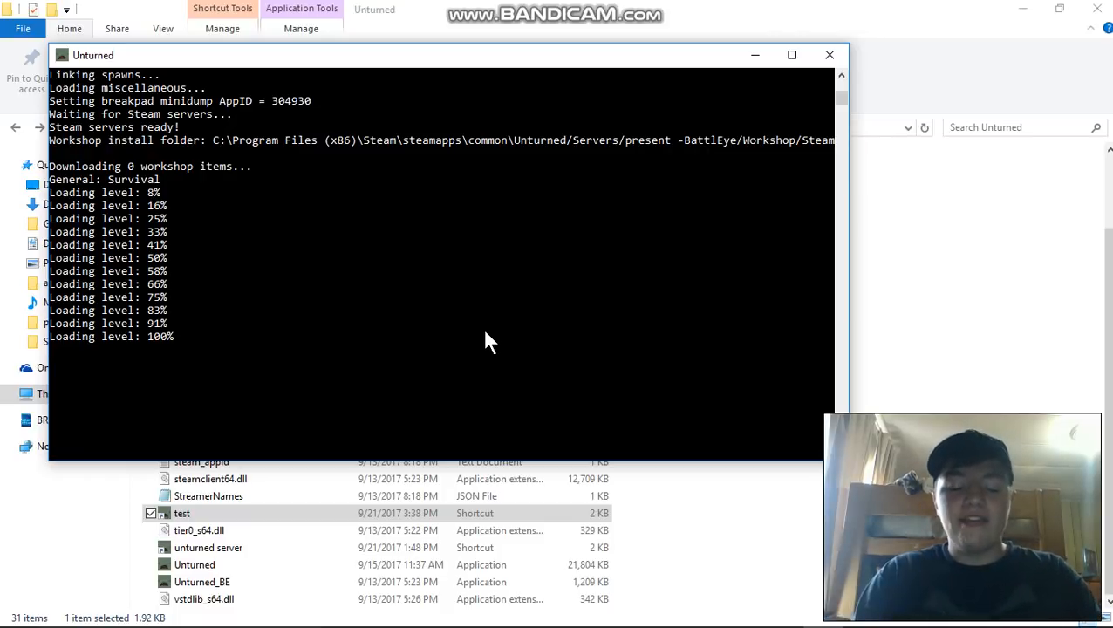
type("shutdown")
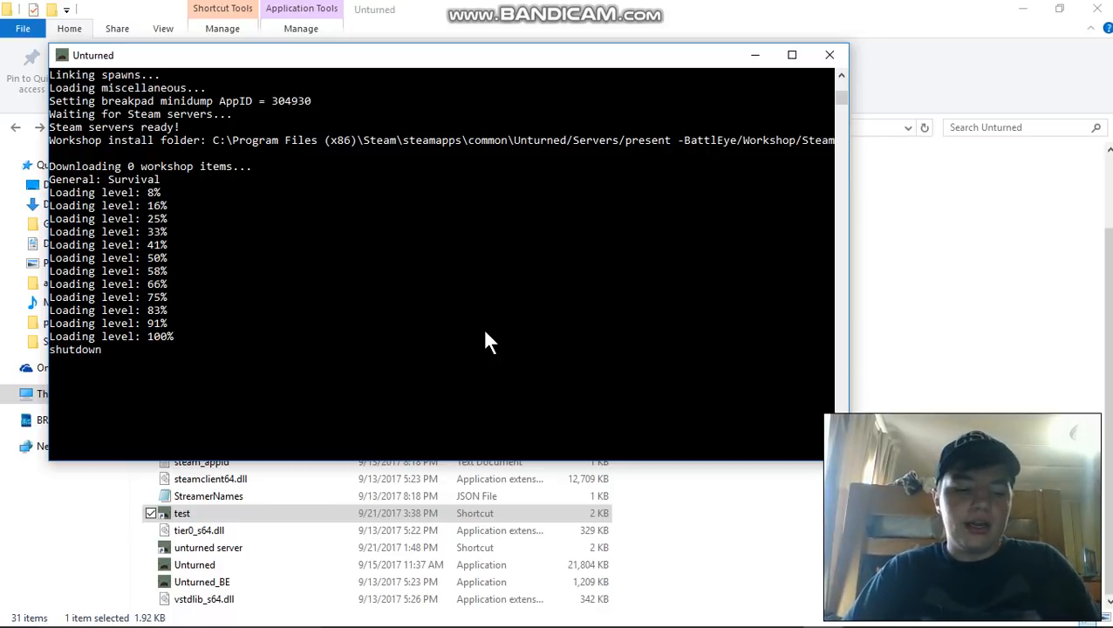
key("Return")
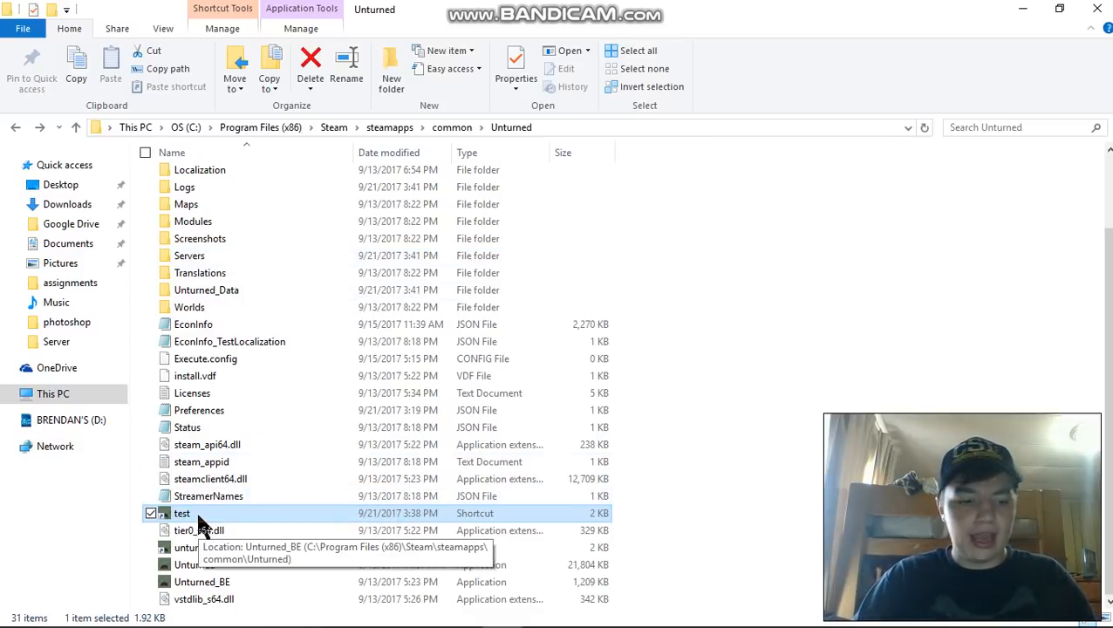
- Open the Commands file stored in the Server folder of "present -BattlEye" under Servers
double_click(216, 253)
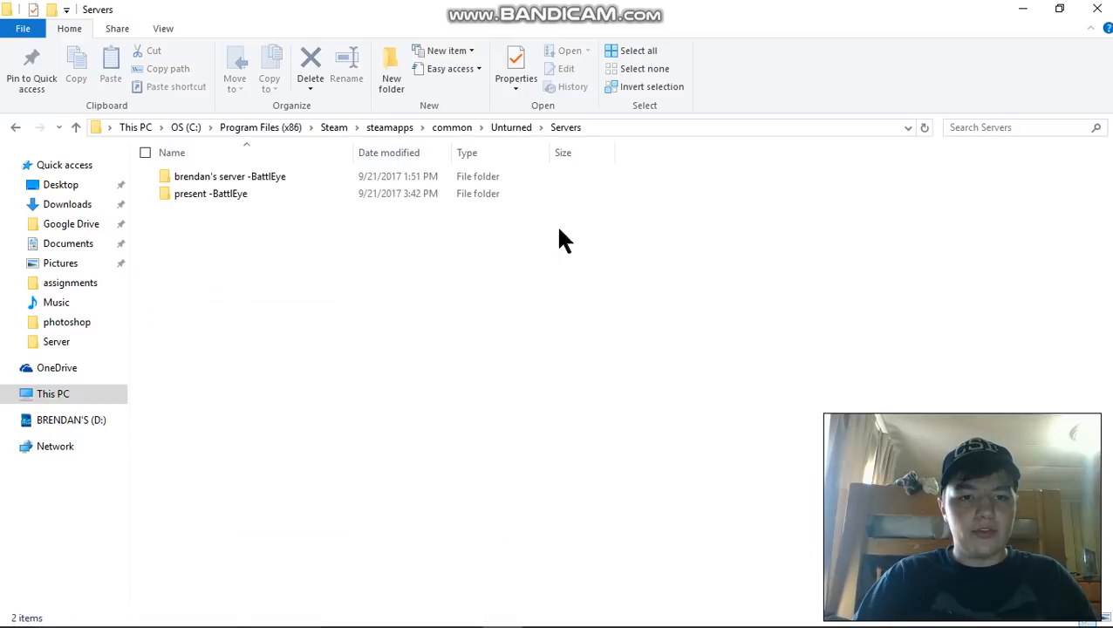
double_click(235, 196)
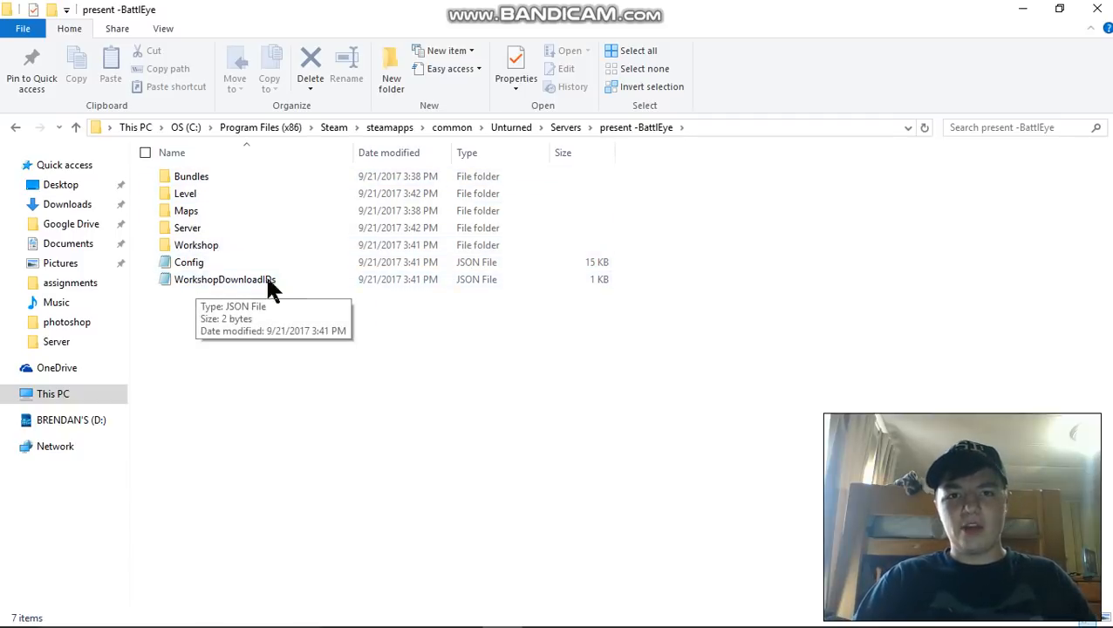
double_click(184, 230)
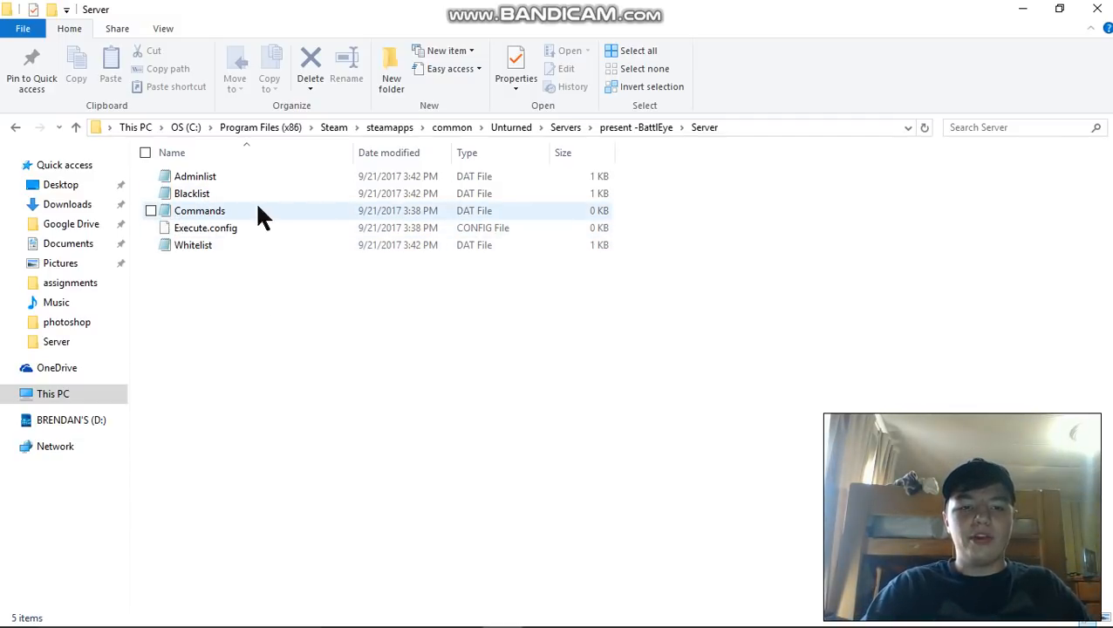
double_click(195, 210)
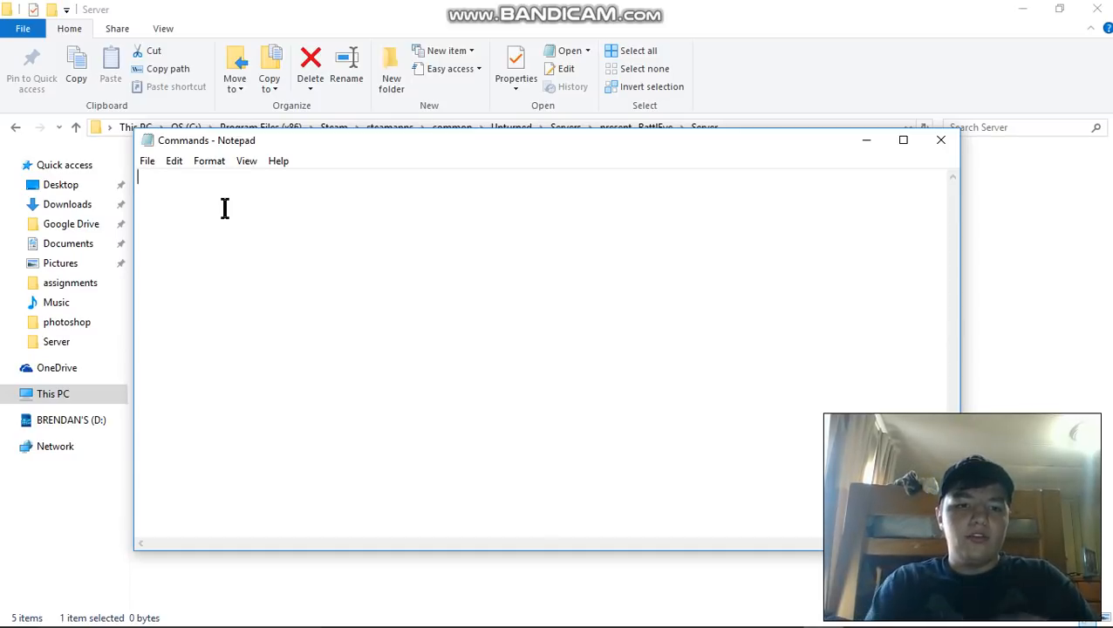
- Enter the lines "map germany" and "port 27015" in the Commands file
type("map")
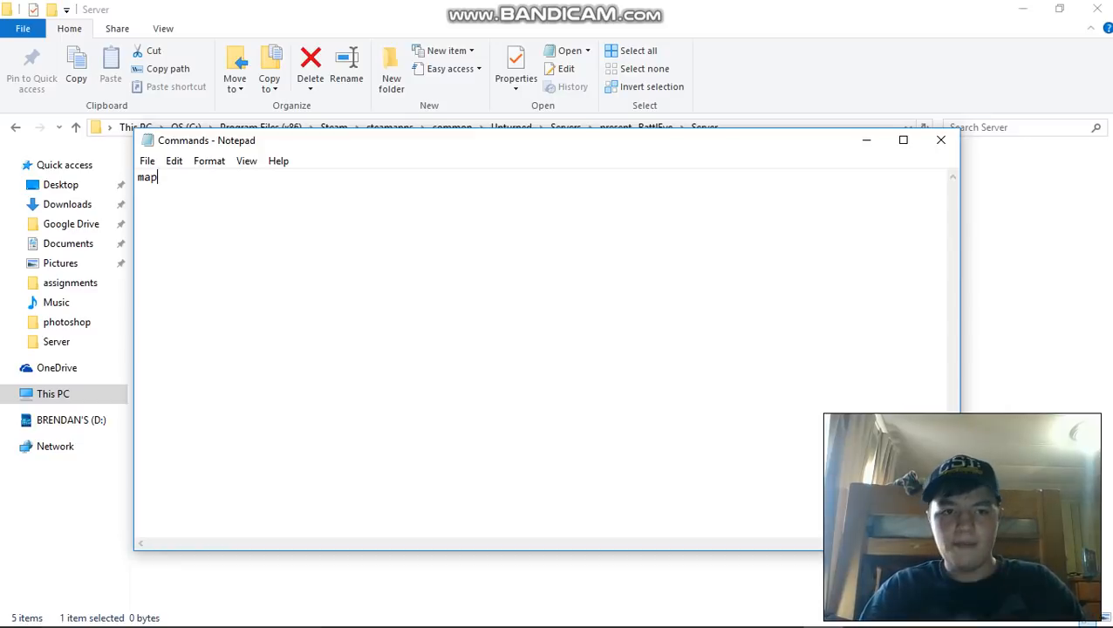
type(" germany")
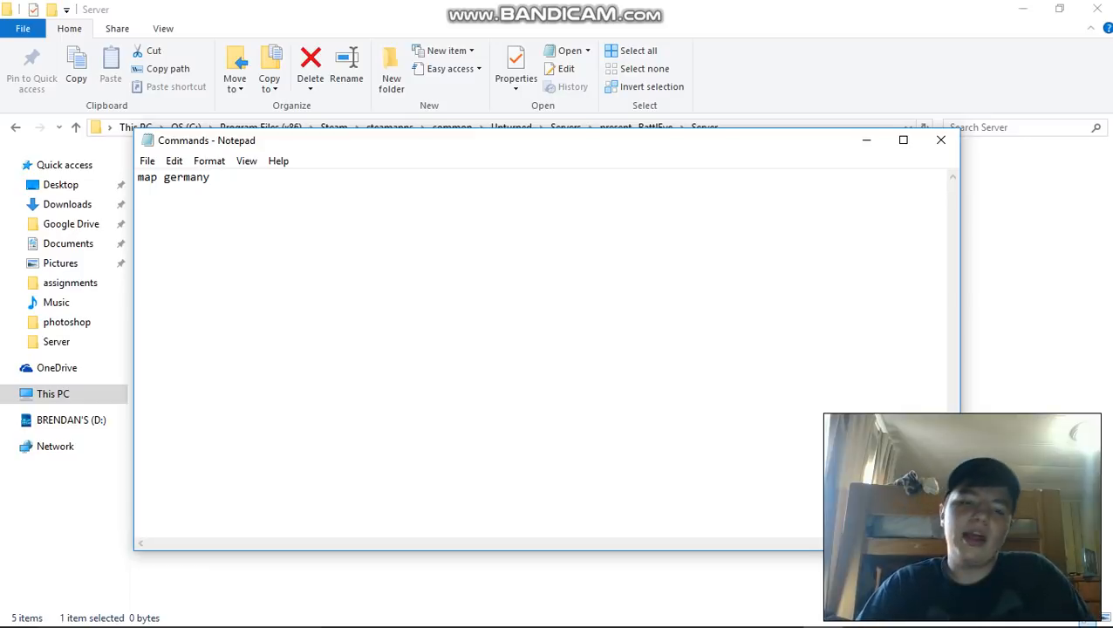
key("Return")
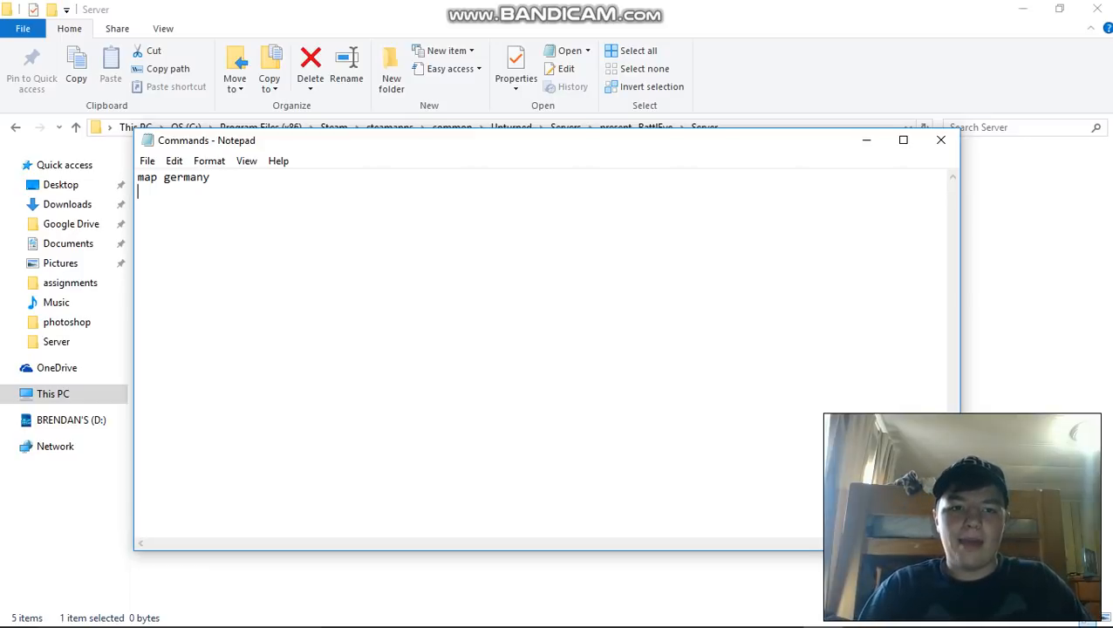
type("por")
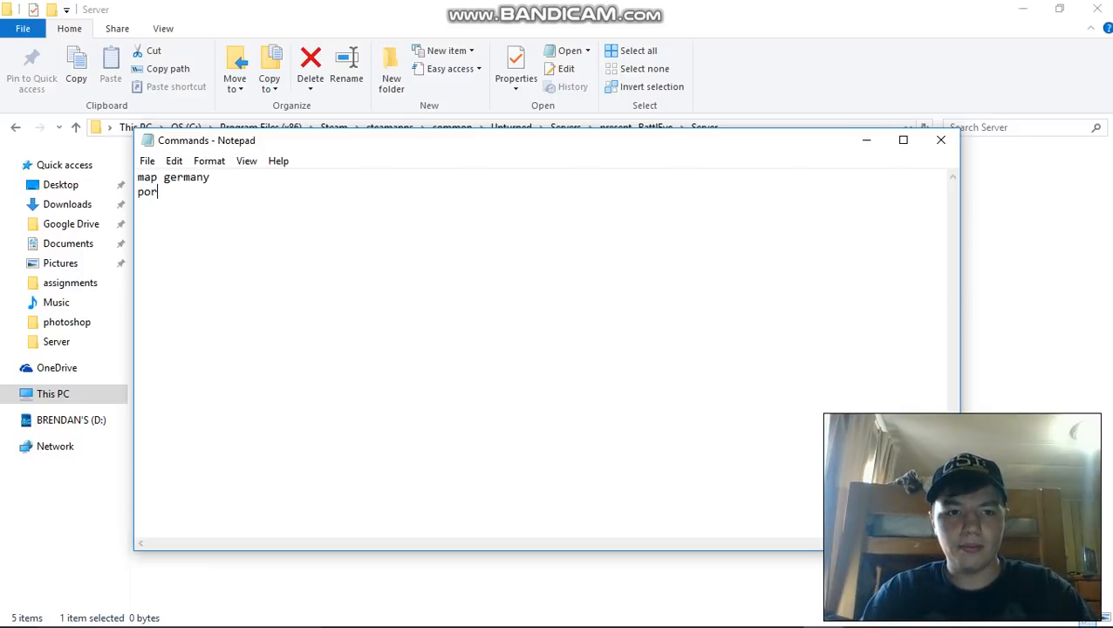
type("t 2")
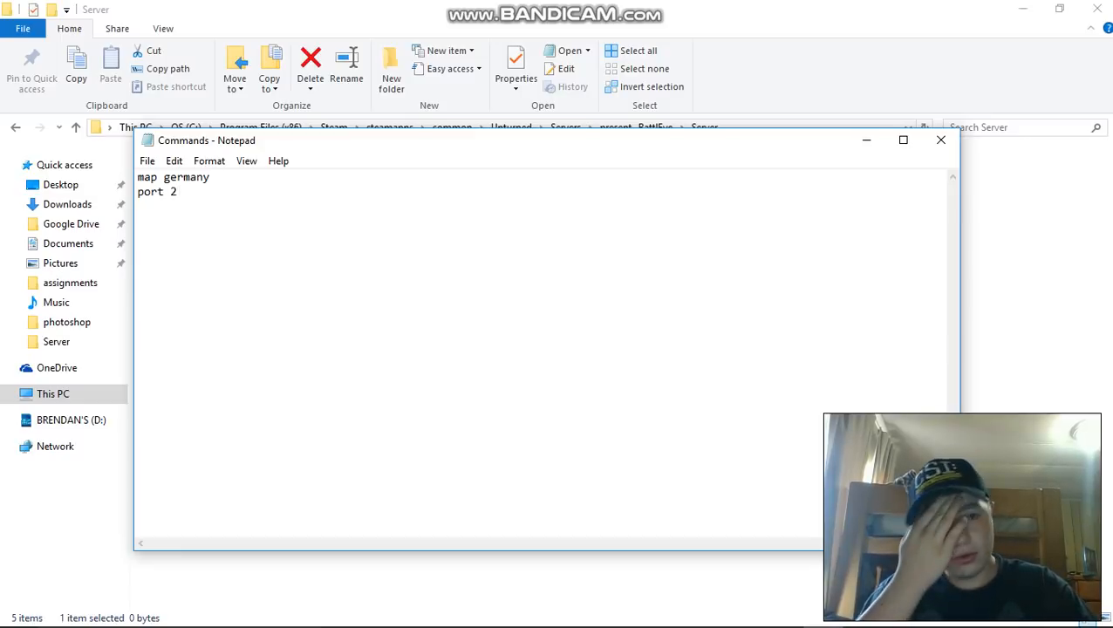
type("7015")
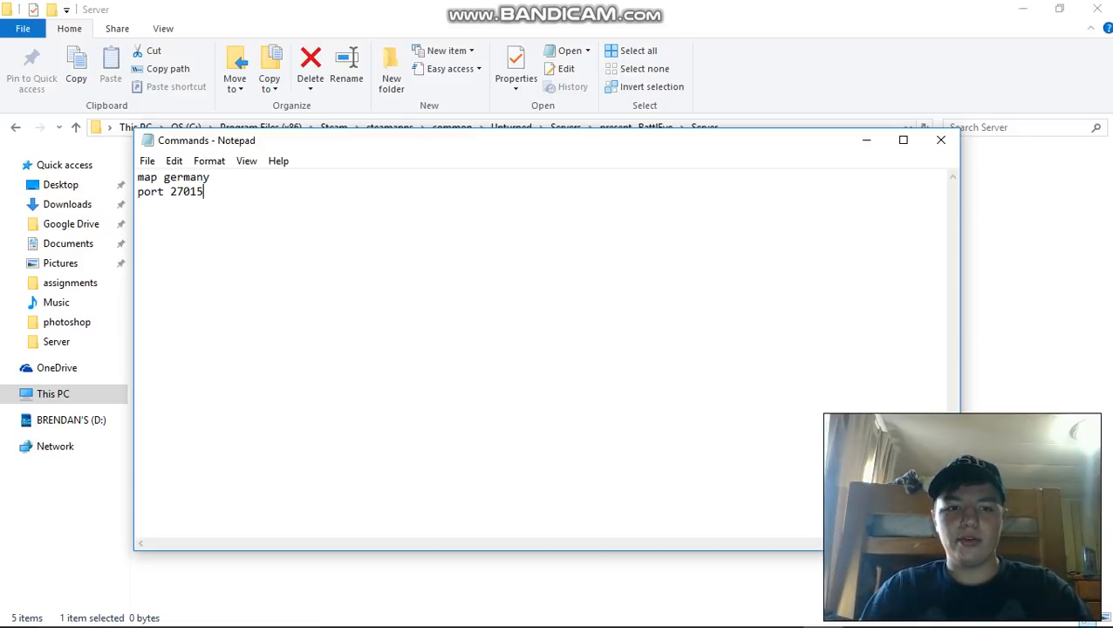
key("Return")
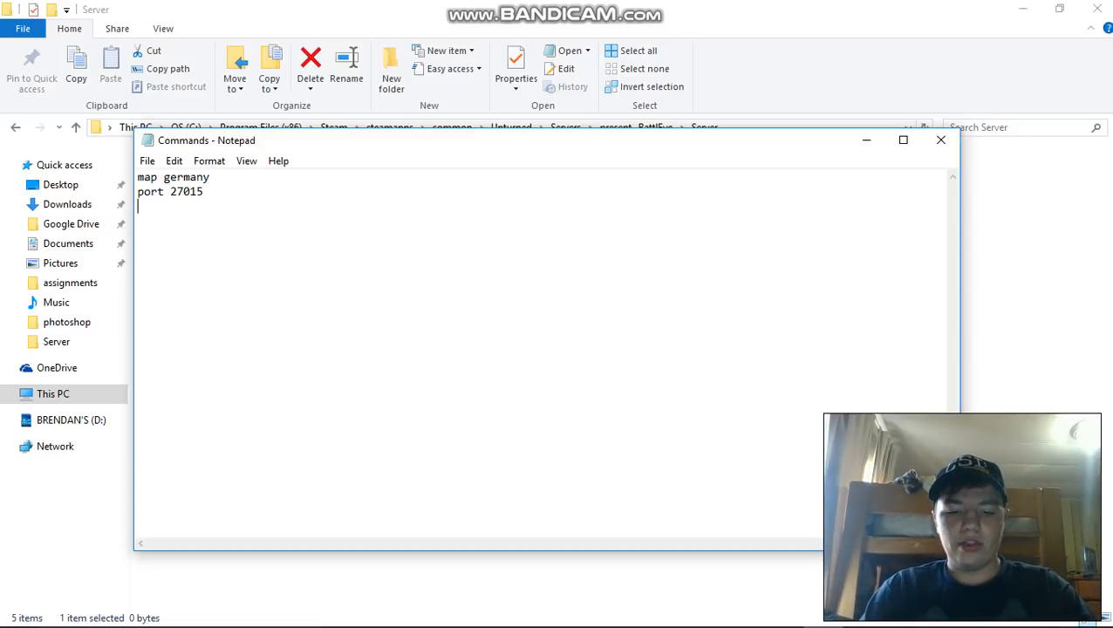
- Add the line "name presentation" below the port line in the Commands file
type("name")
key("BackSpace")
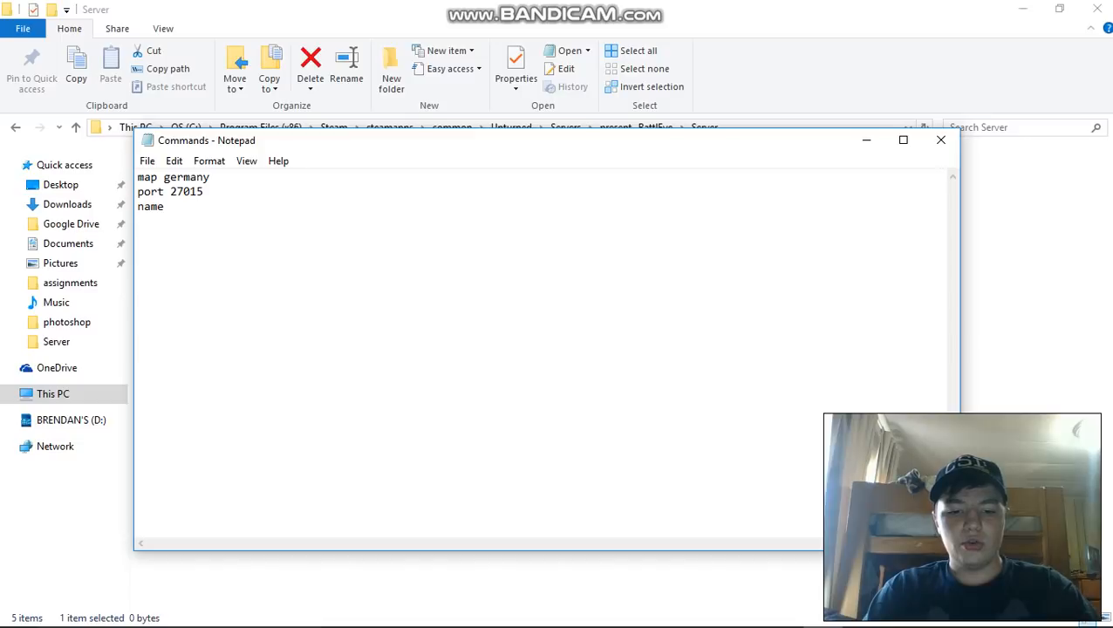
type("test")
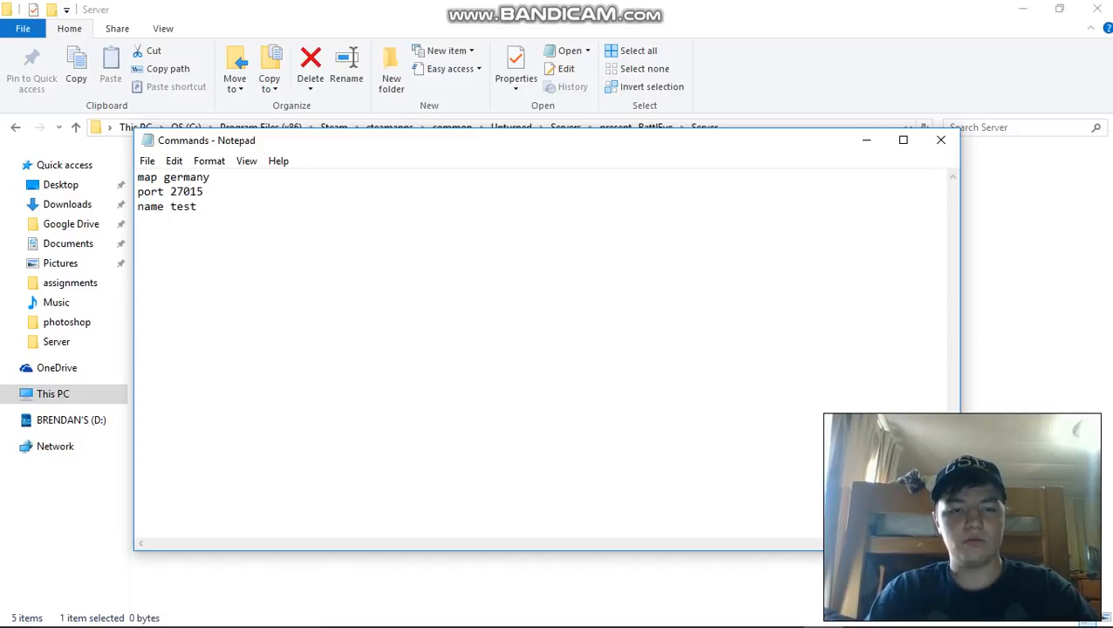
key("BackSpace")
key("BackSpace")
key("BackSpace")
key("BackSpace")
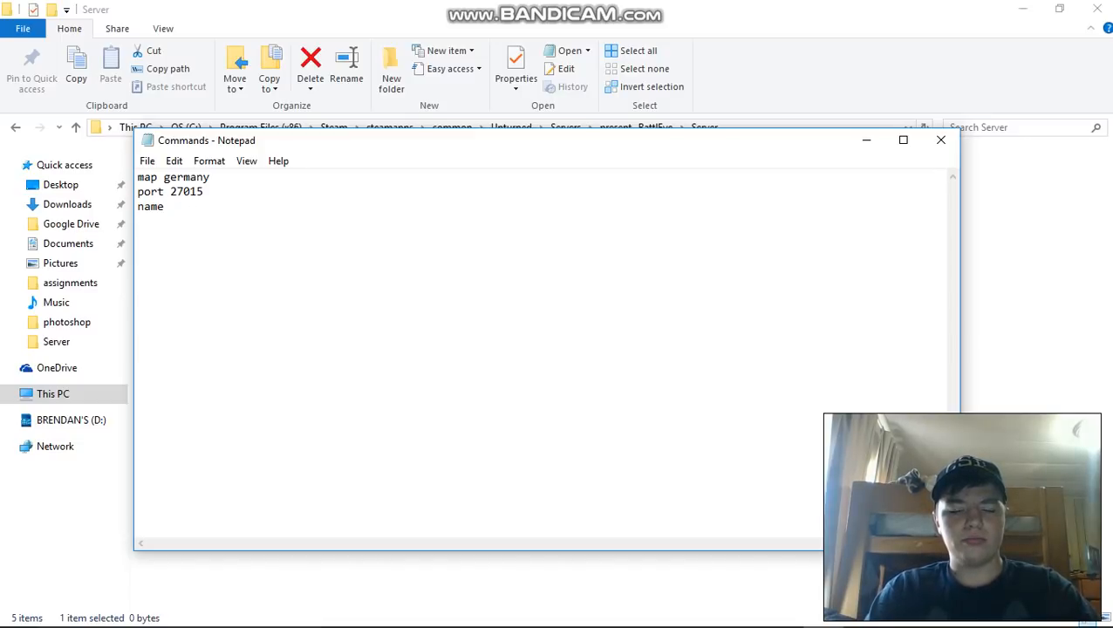
type("prest")
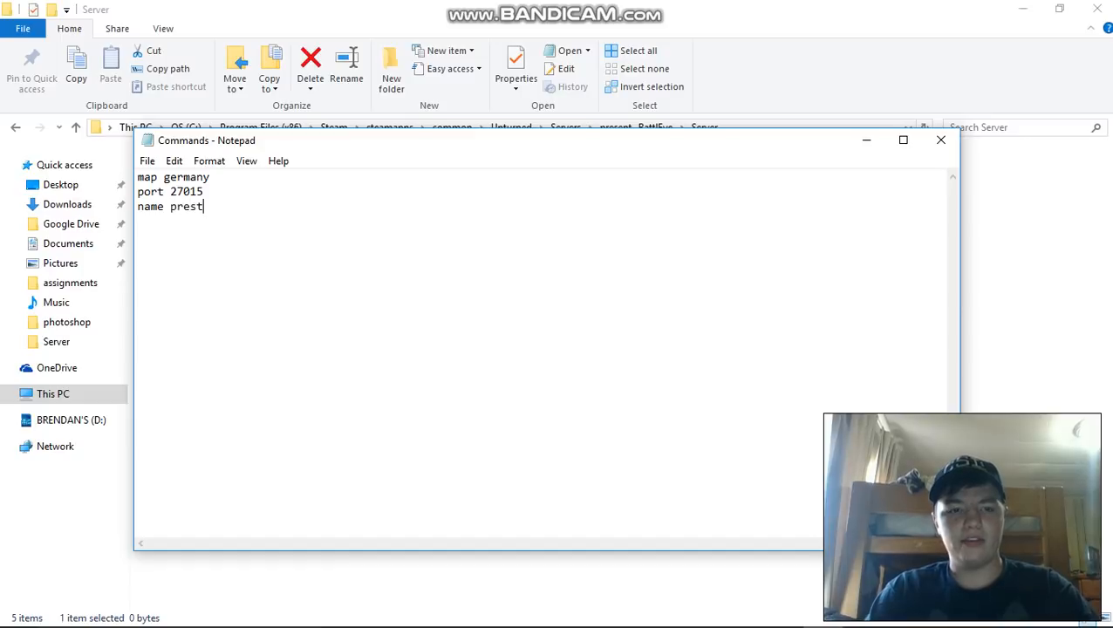
key("BackSpace")
type("ent")
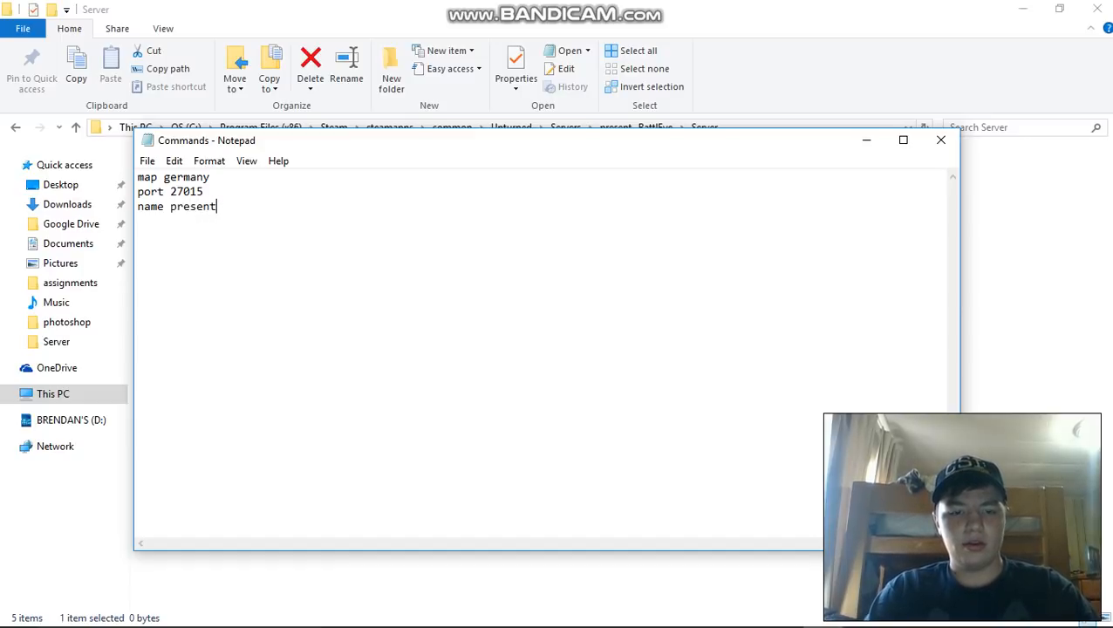
type("a")
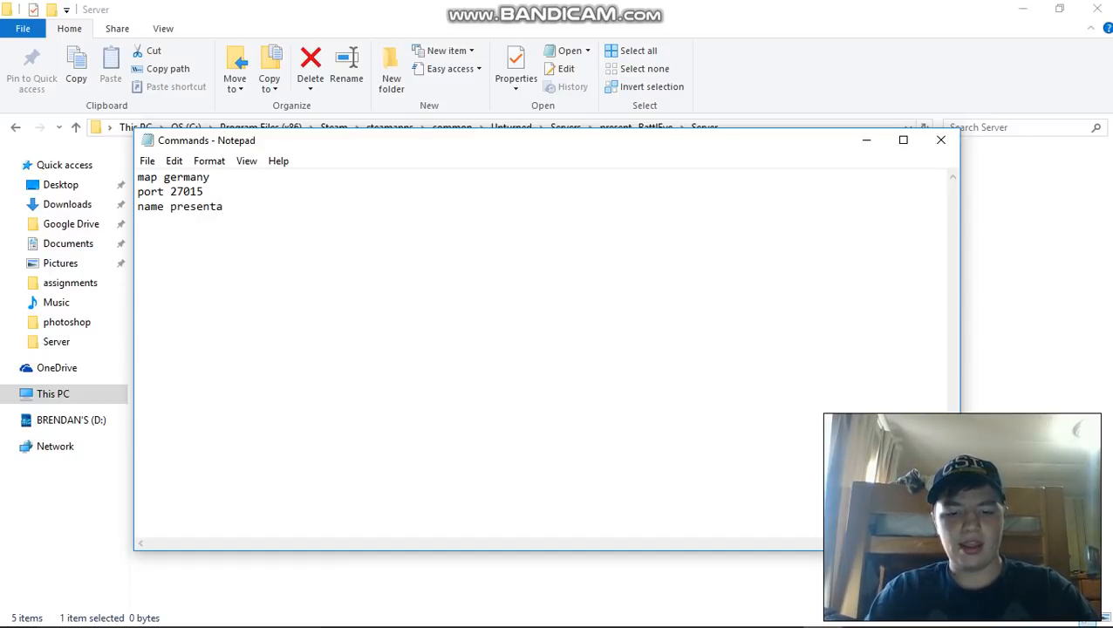
type("tion")
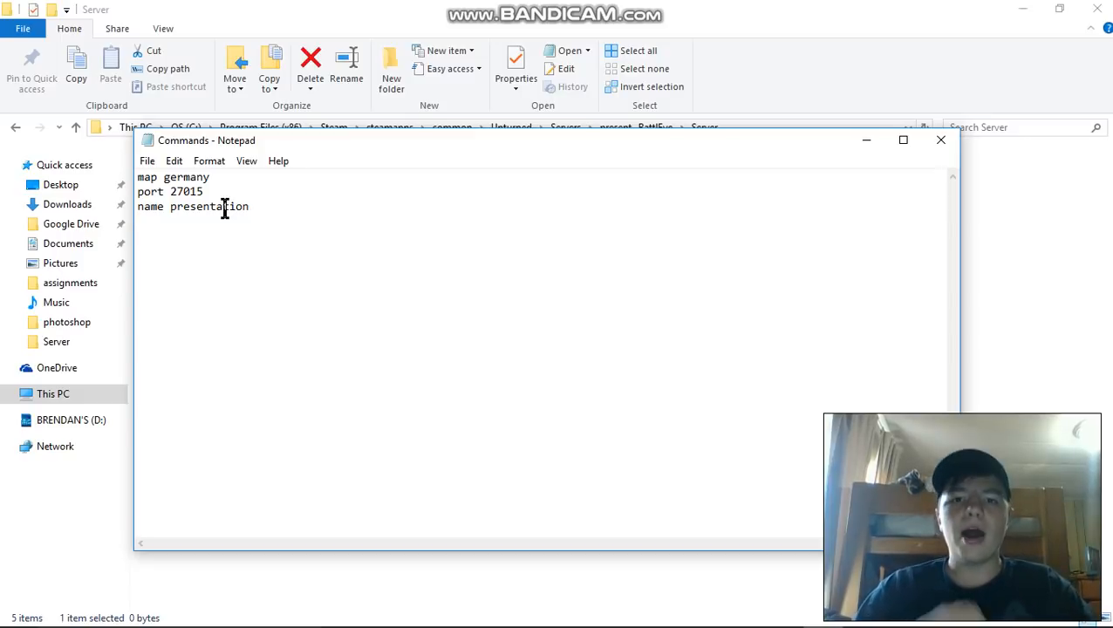
- Add the line "mode easy" below the name line and start a new line
type("mode")
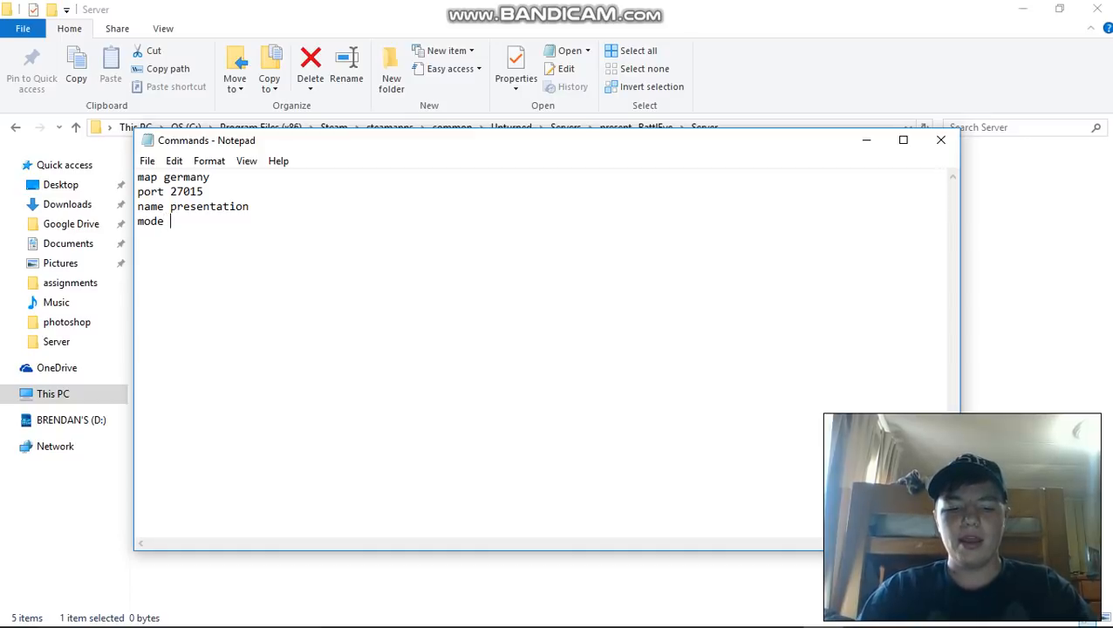
type(" easy")
key("Return")
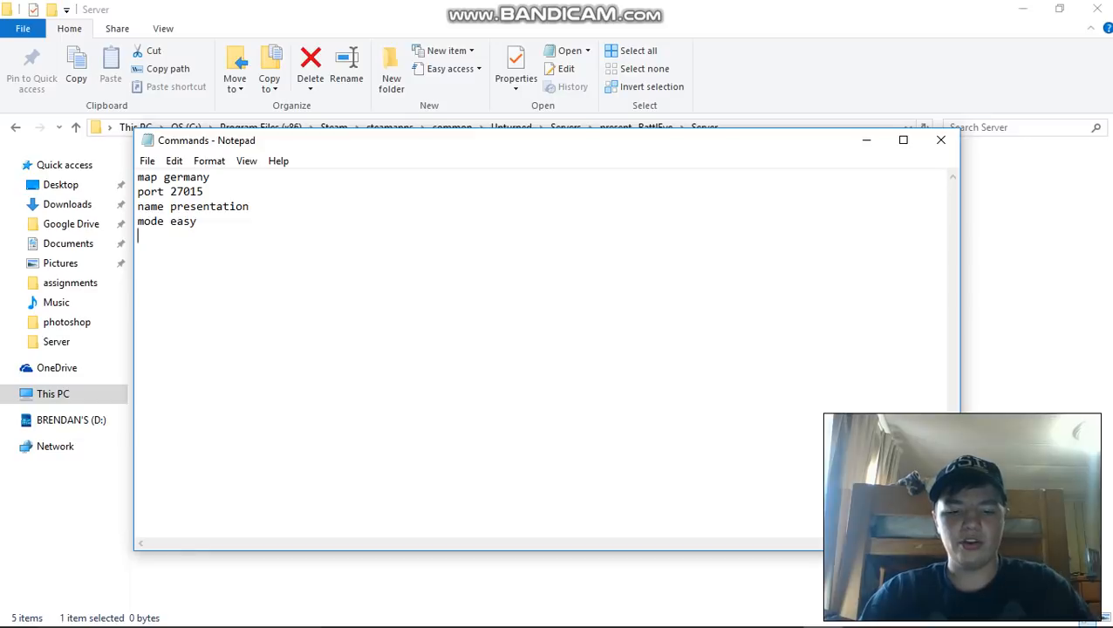
- Add the line "maxplayers 5" below the mode line in the Commands file
type("maxplayer")
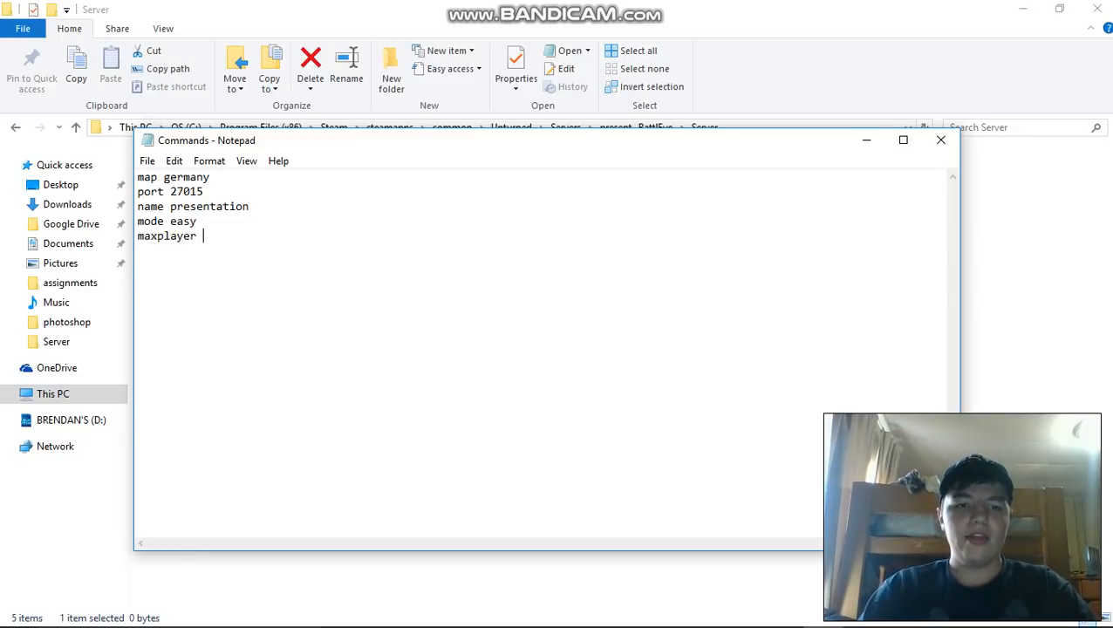
key("BackSpace")
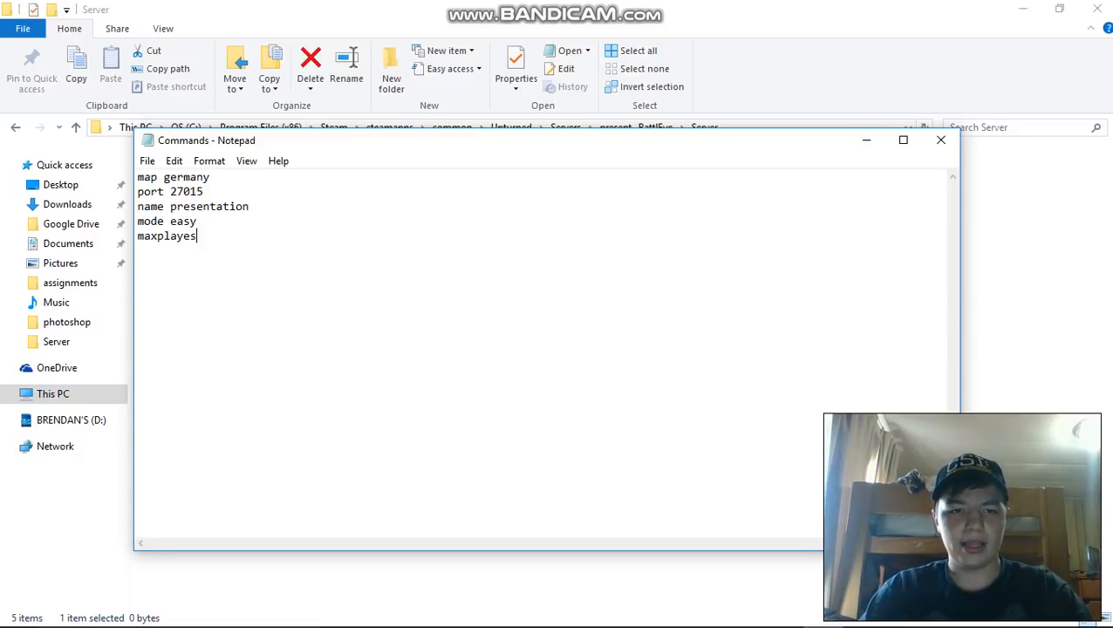
type("s ")
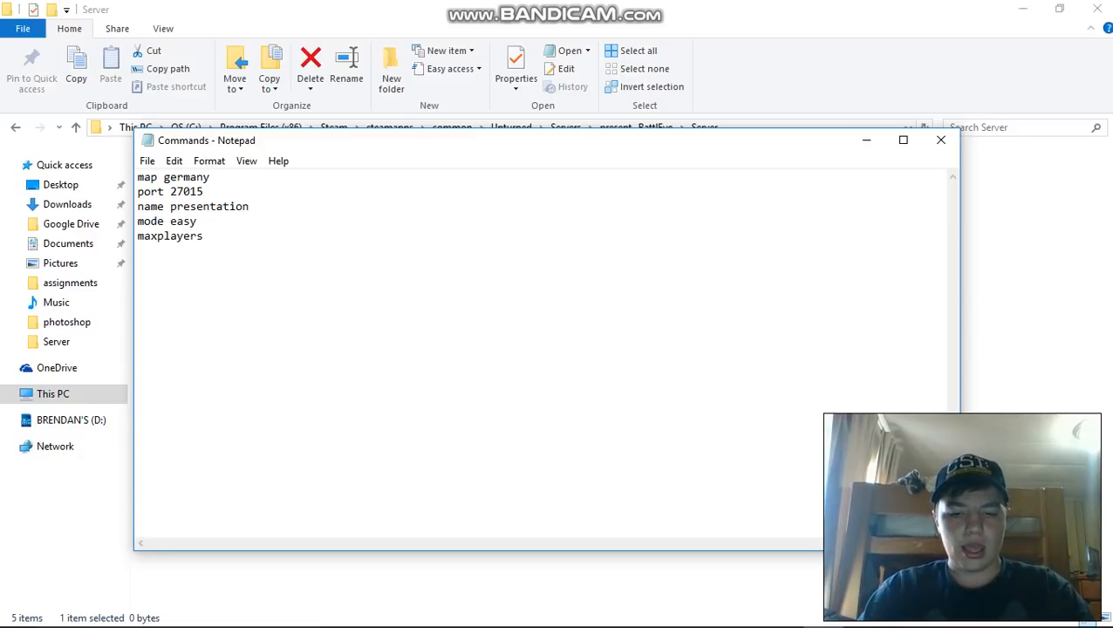
type("5")
key("Return")
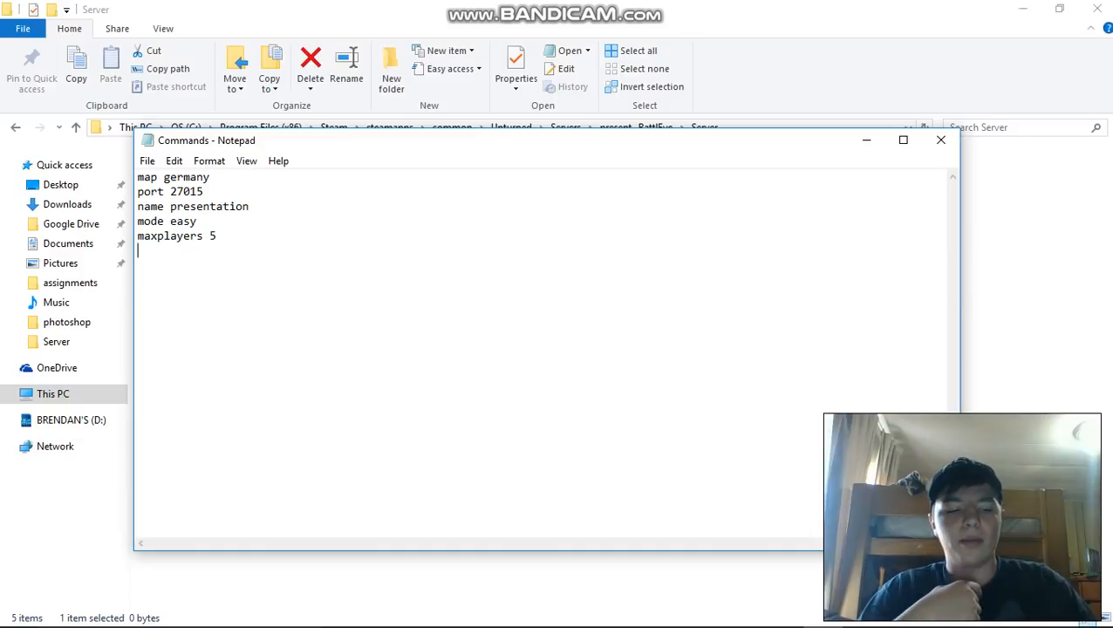
- Add the line "perspective both" below the maxplayers line and start a new line
type("per")
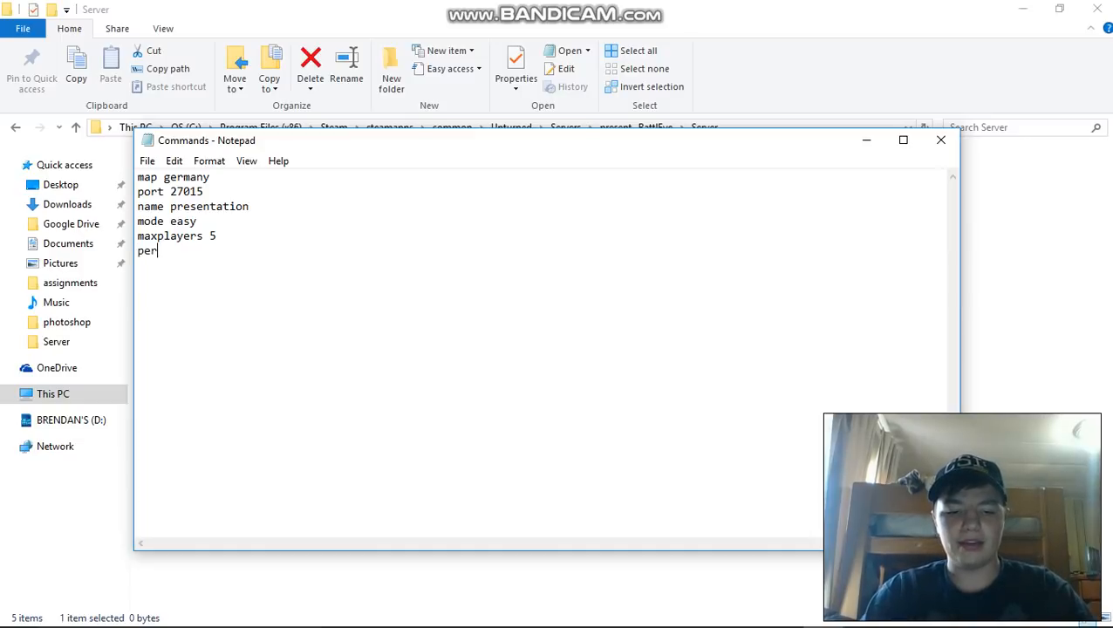
type("spective")
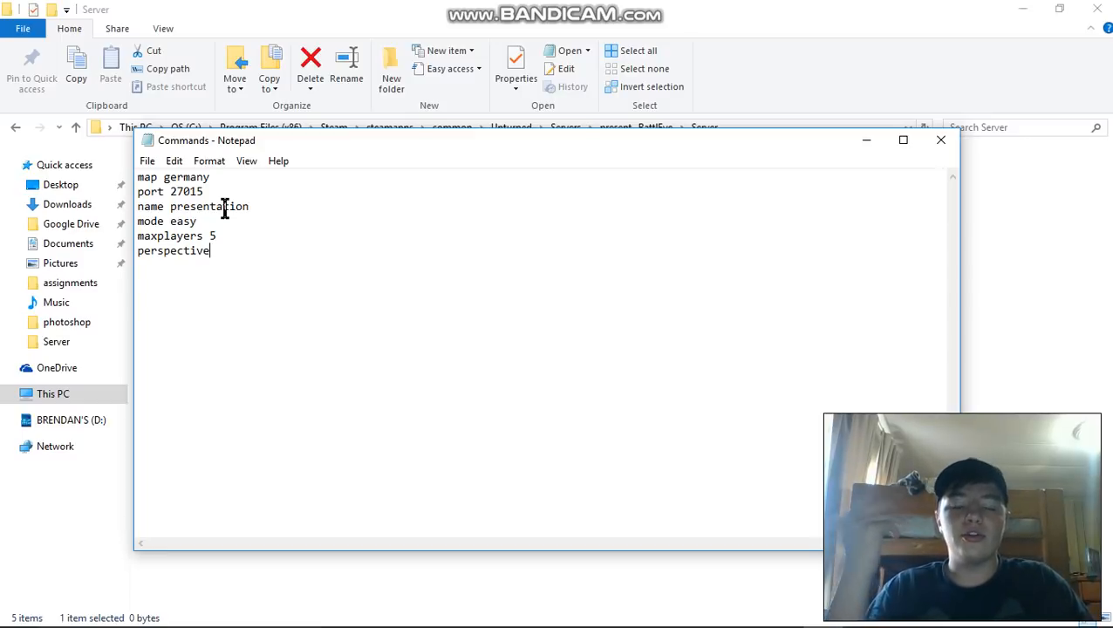
type("both")
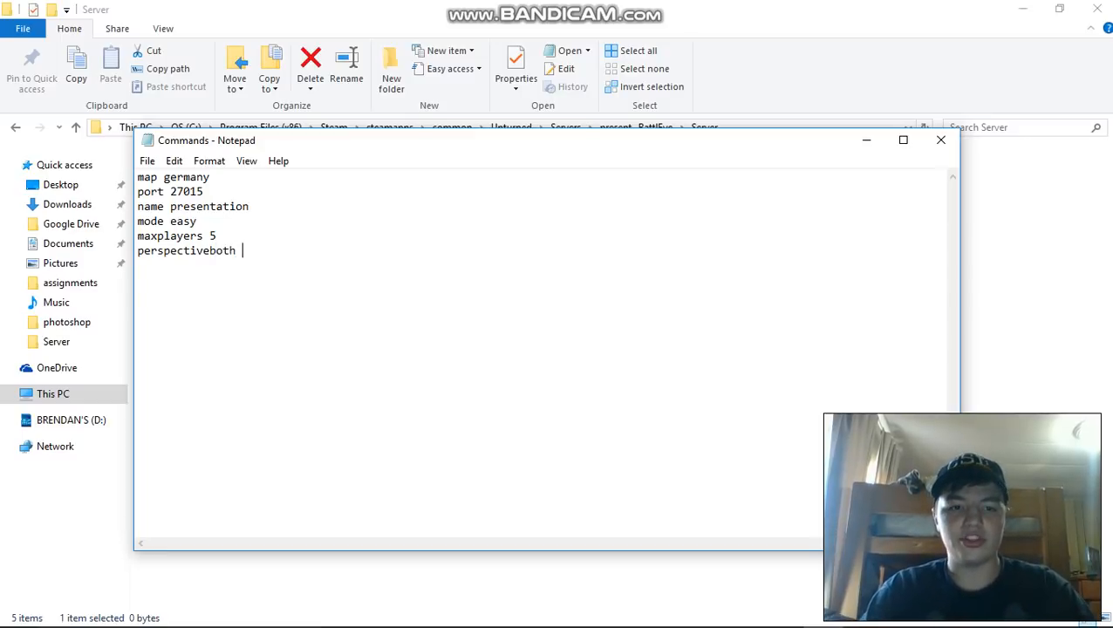
key("BackSpace")
key("BackSpace")
key("BackSpace")
key("BackSpace")
type("bo")
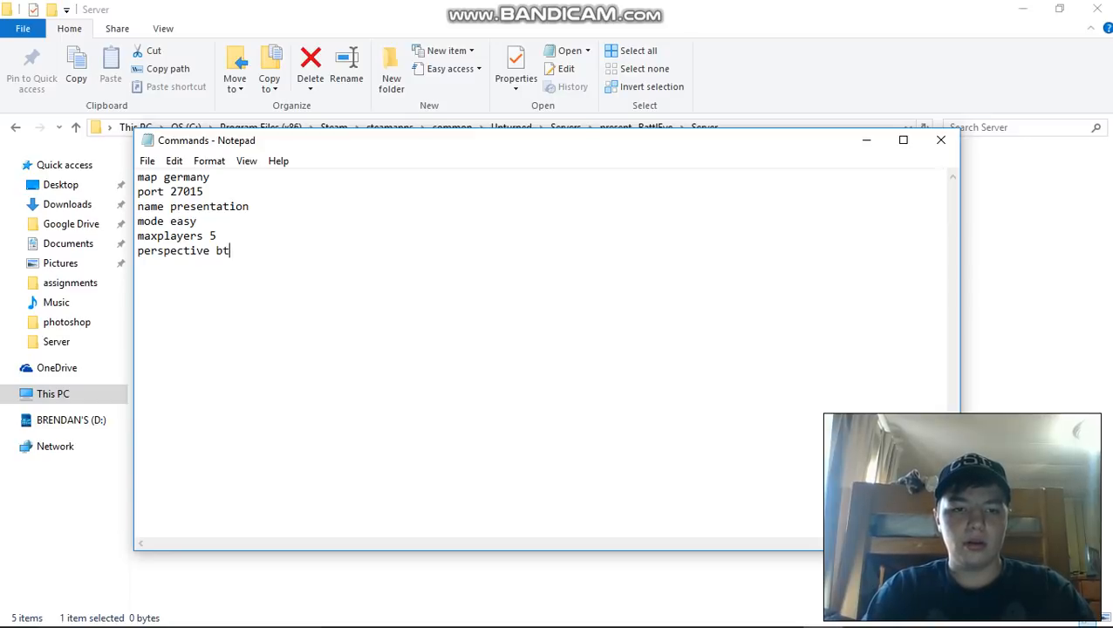
key("BackSpace")
type("ot")
key("BackSpace")
type("h")
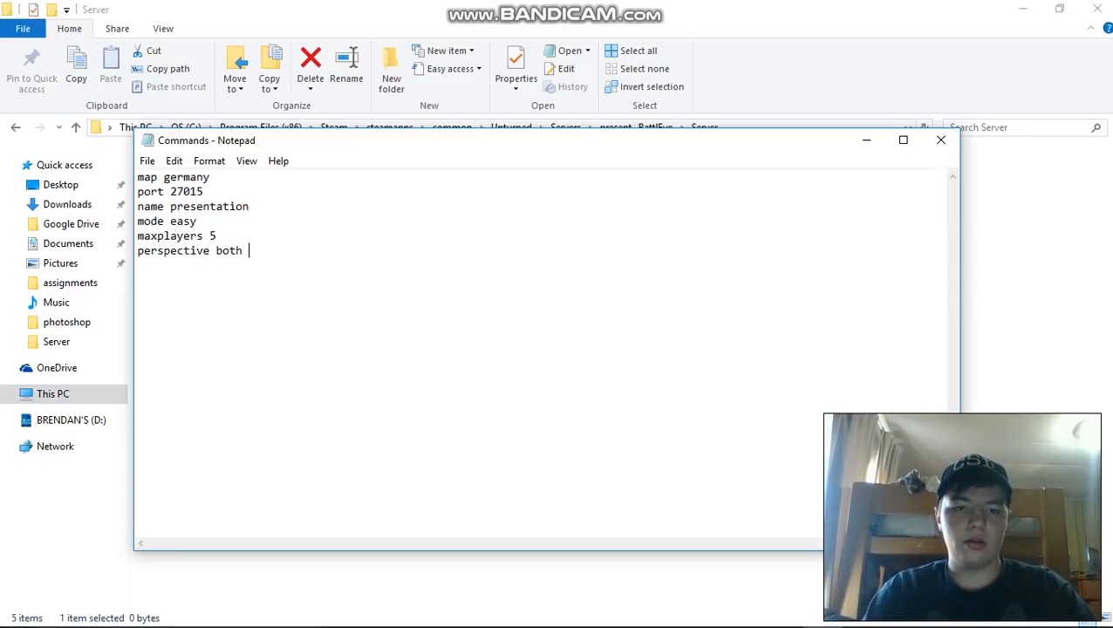
key("BackSpace")
key("Return")
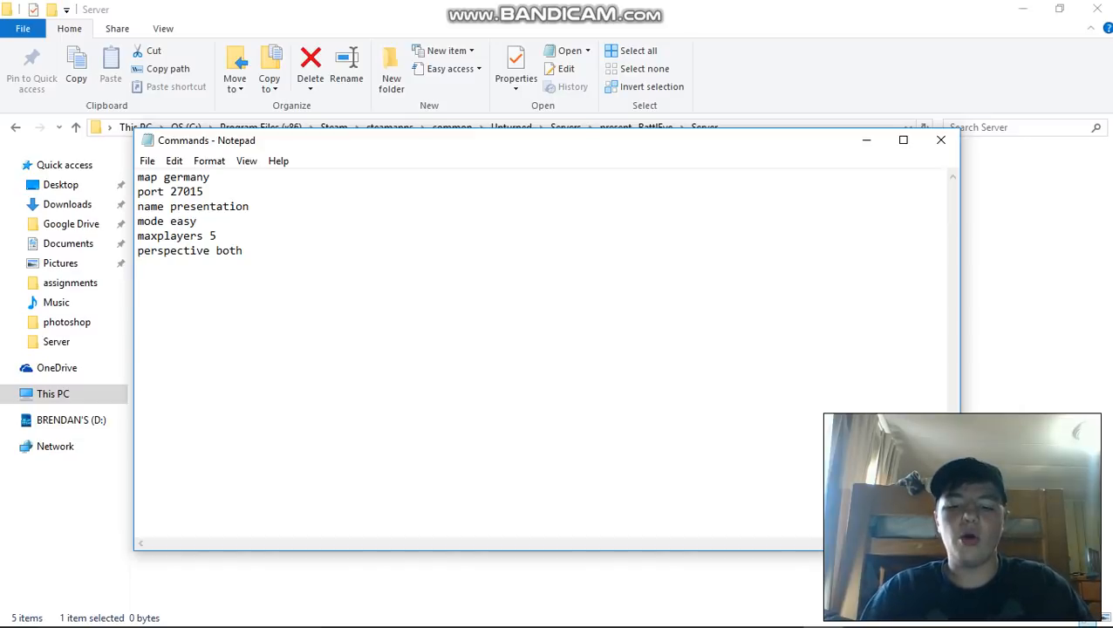
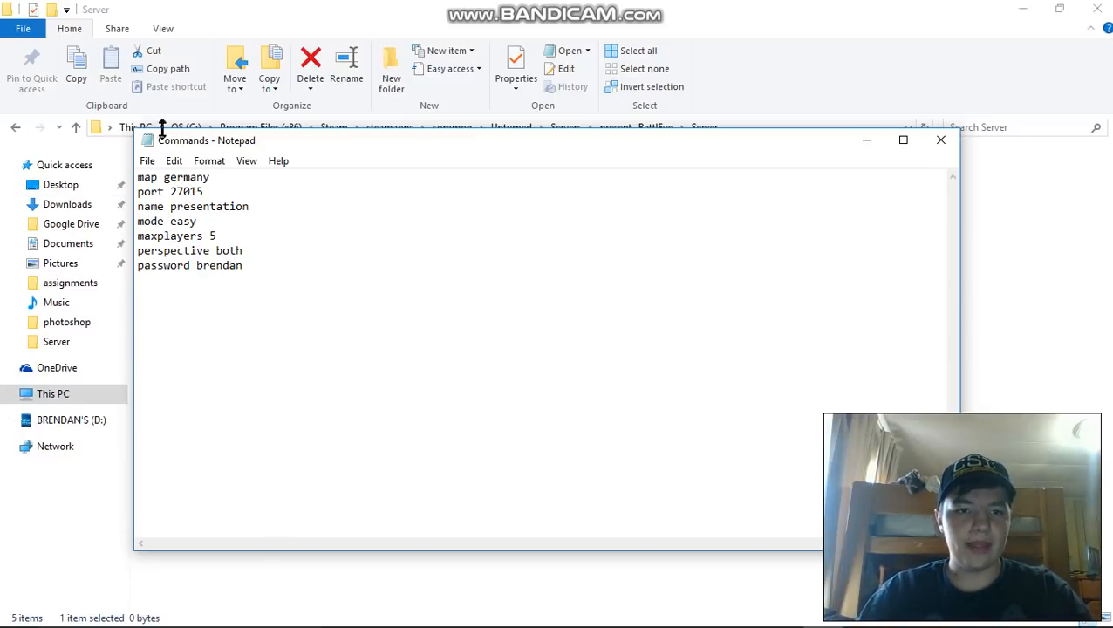
- Save and close the Commands file, and reopen it briefly to check the entered settings
left_click(941, 141)
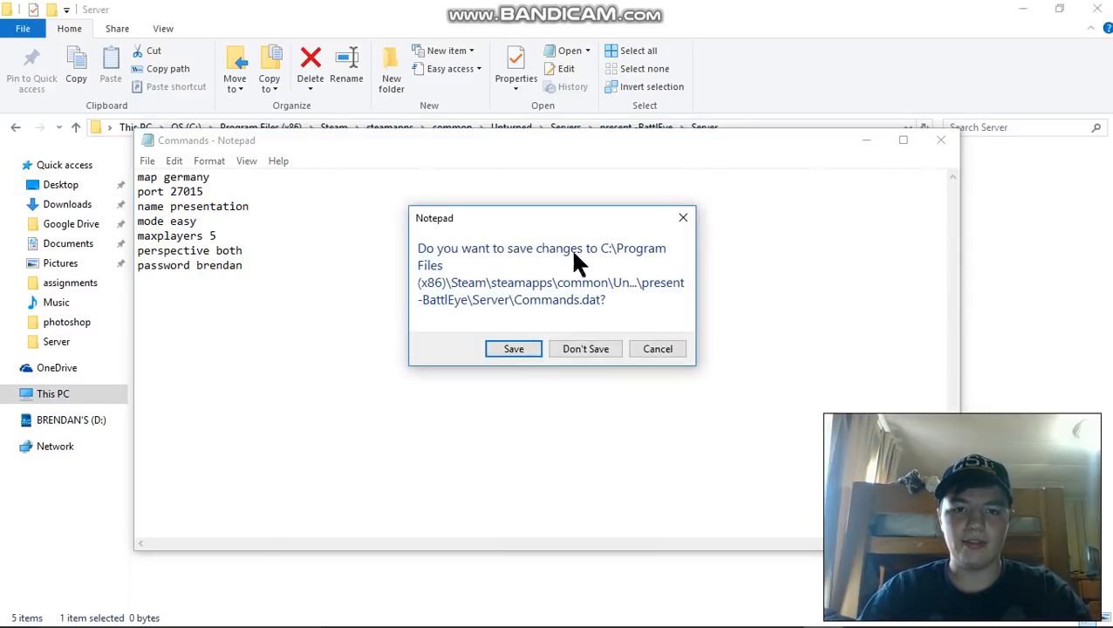
left_click(521, 349)
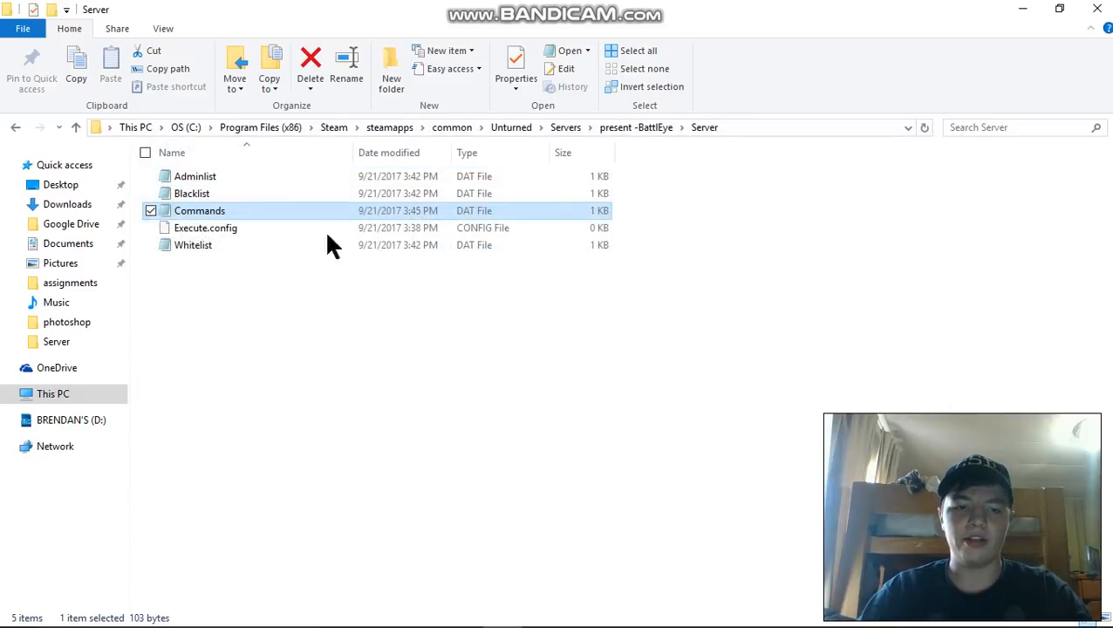
double_click(213, 212)
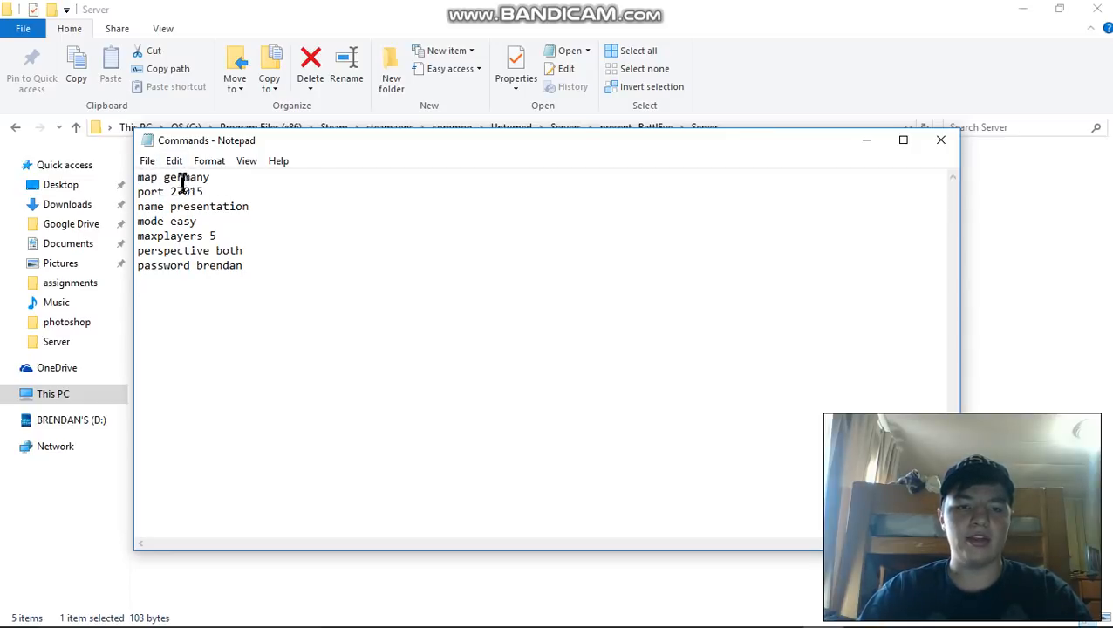
left_click(940, 140)
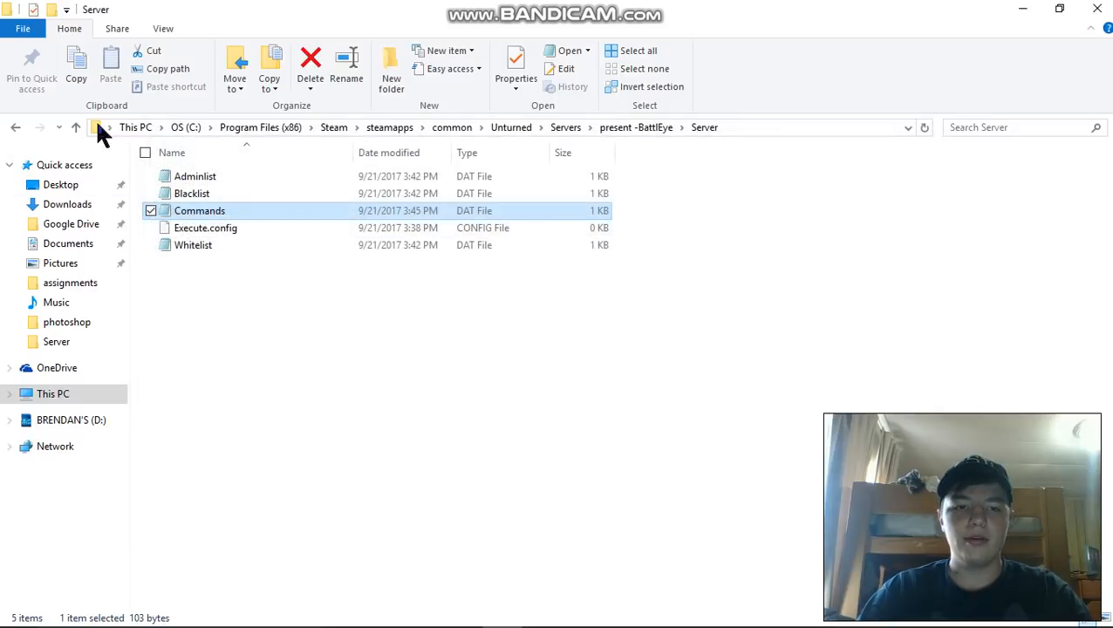
- Examine the item, zombie, animal and player settings in the Config file of the "present -BattlEye" folder, and close it unchanged
left_click(16, 128)
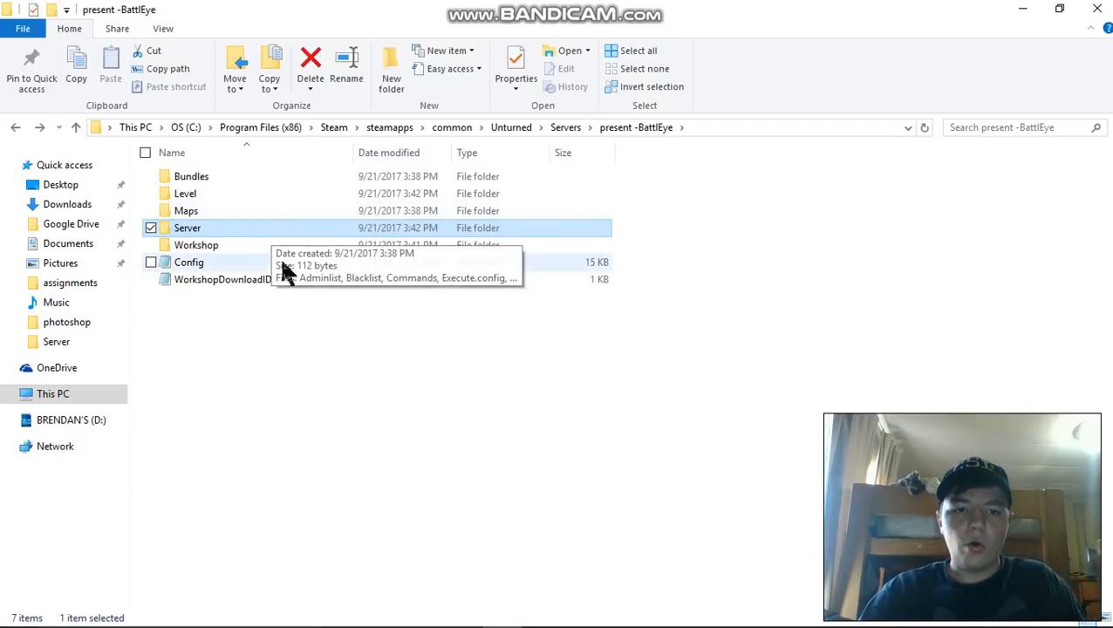
double_click(217, 261)
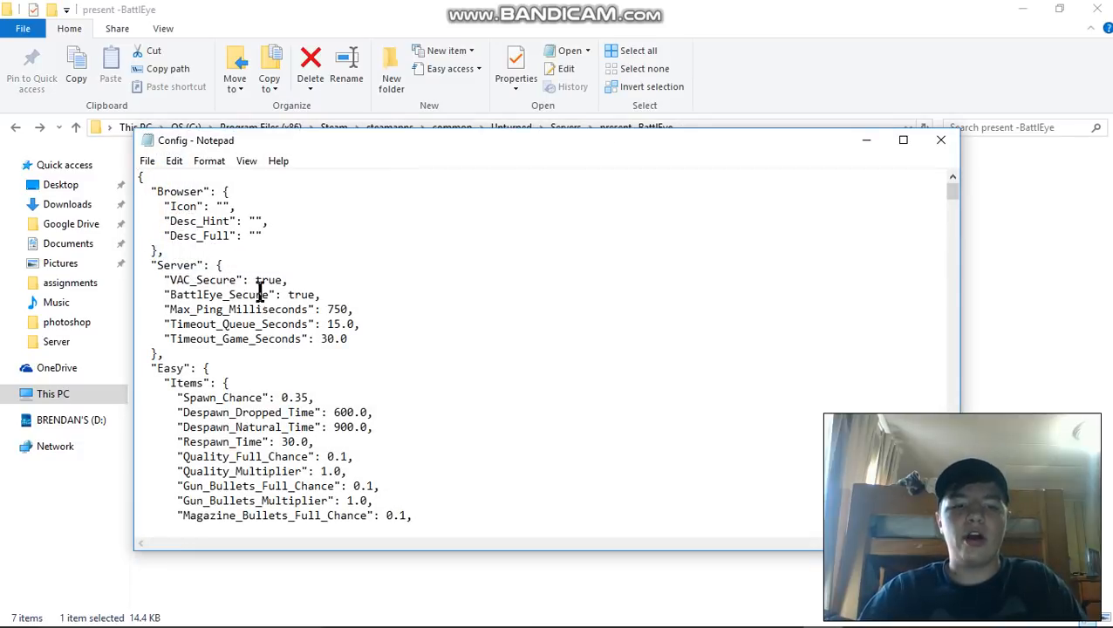
scroll(292, 257, "down", 3)
scroll(292, 257, "down", 12)
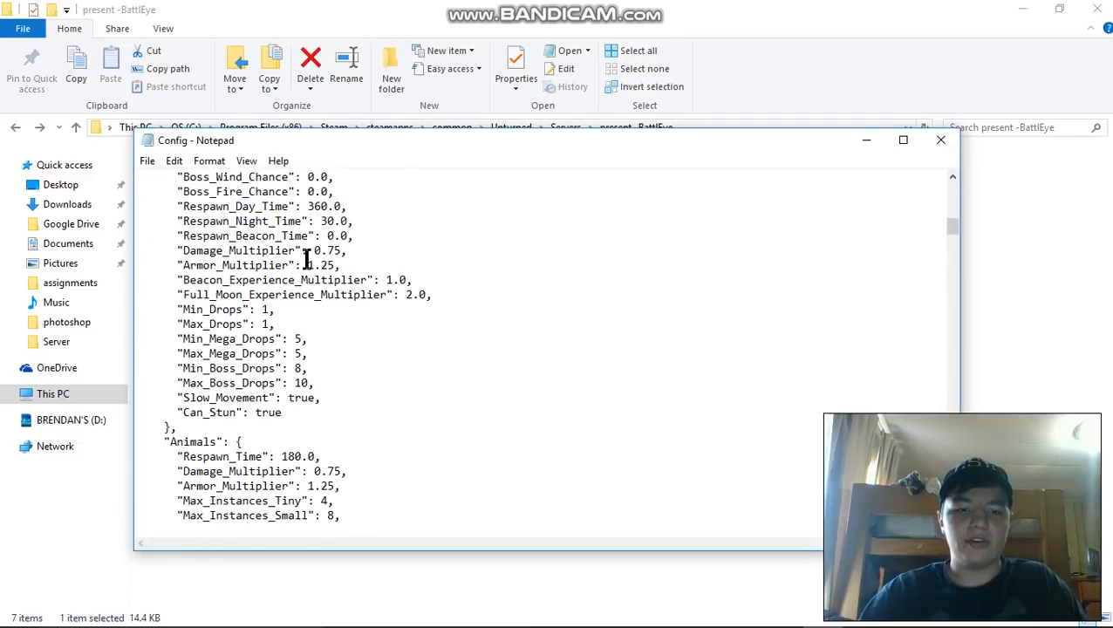
scroll(307, 262, "up", 2)
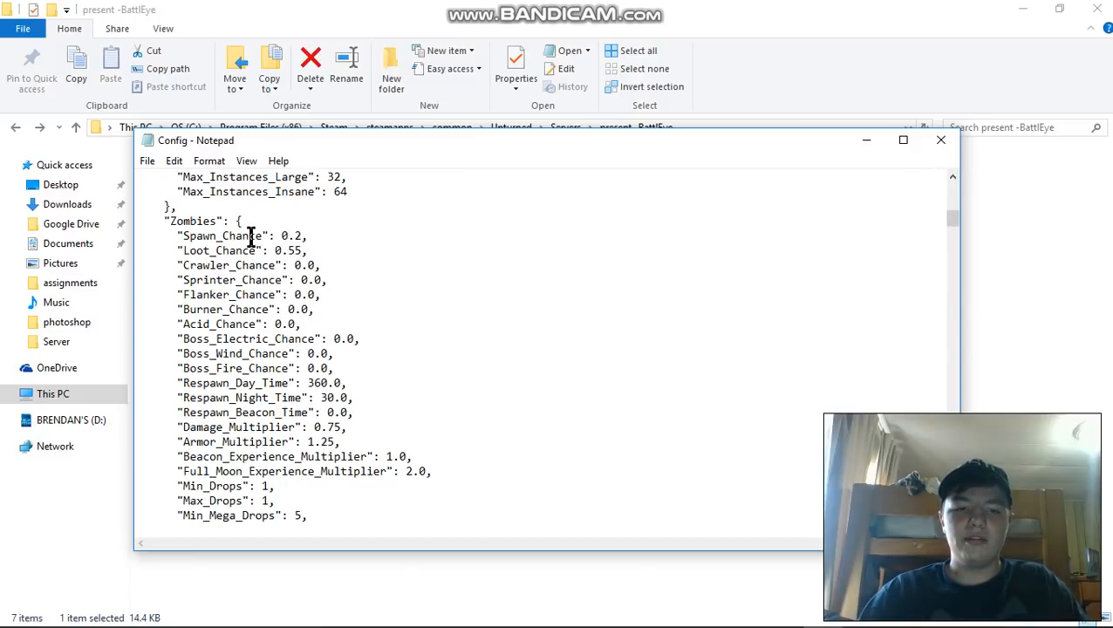
scroll(392, 236, "down", 8)
scroll(388, 234, "up", 8)
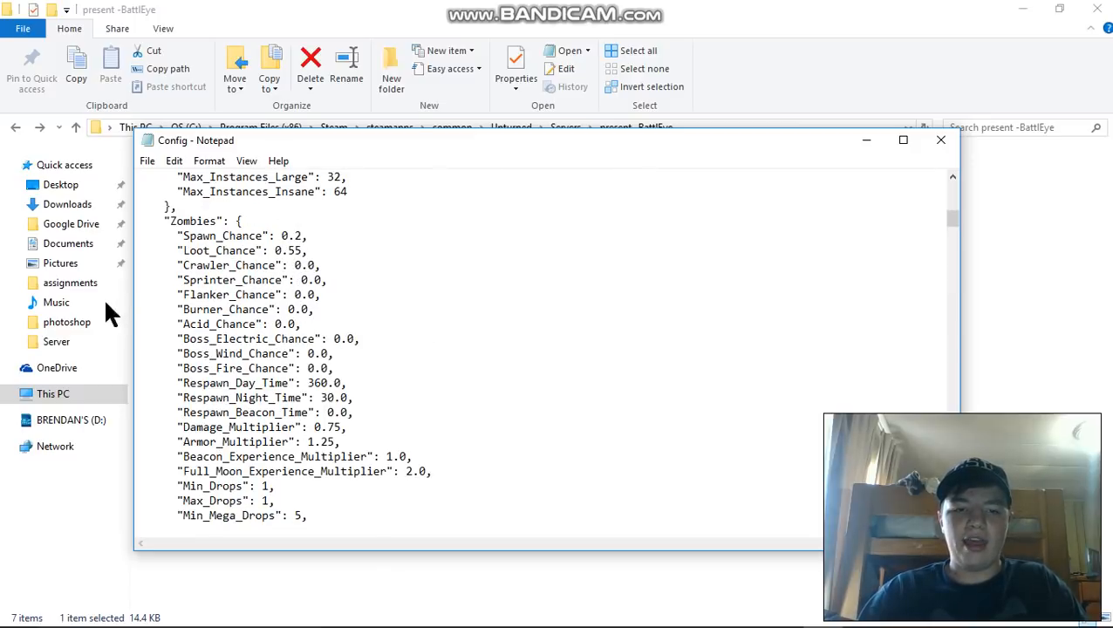
scroll(384, 292, "down", 8)
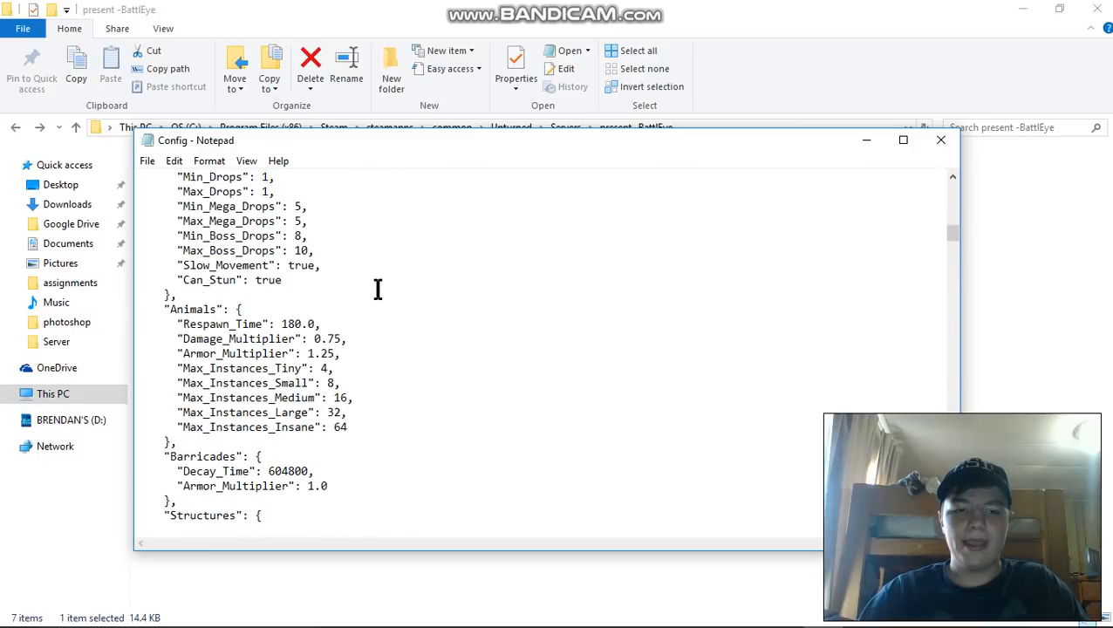
scroll(380, 274, "up", 20)
scroll(381, 271, "down", 3)
scroll(381, 271, "down", 20)
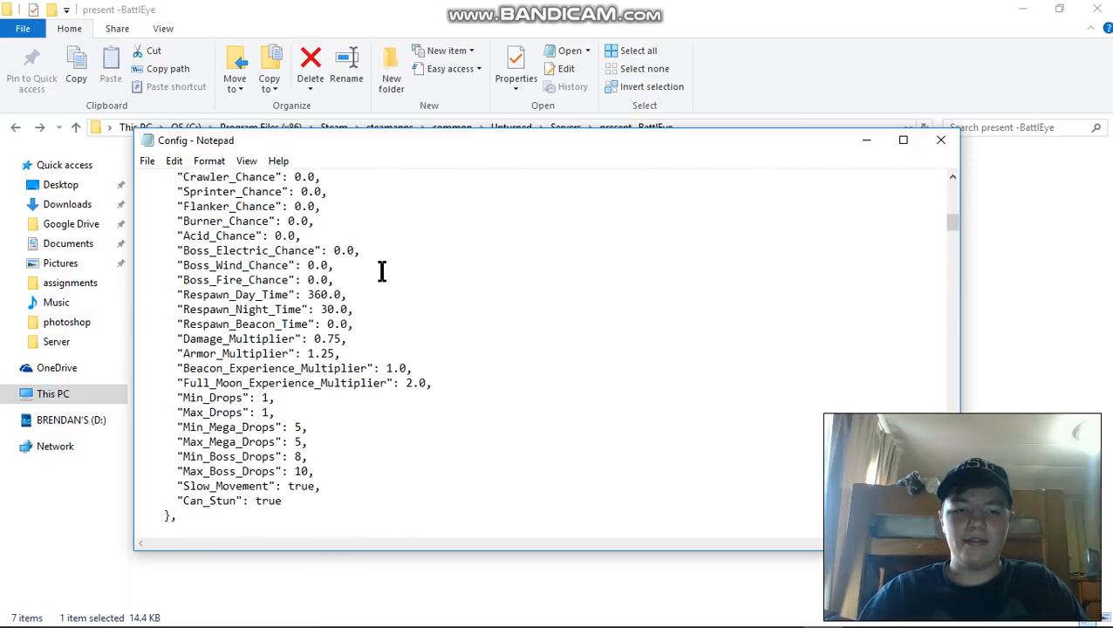
scroll(258, 305, "down", 2)
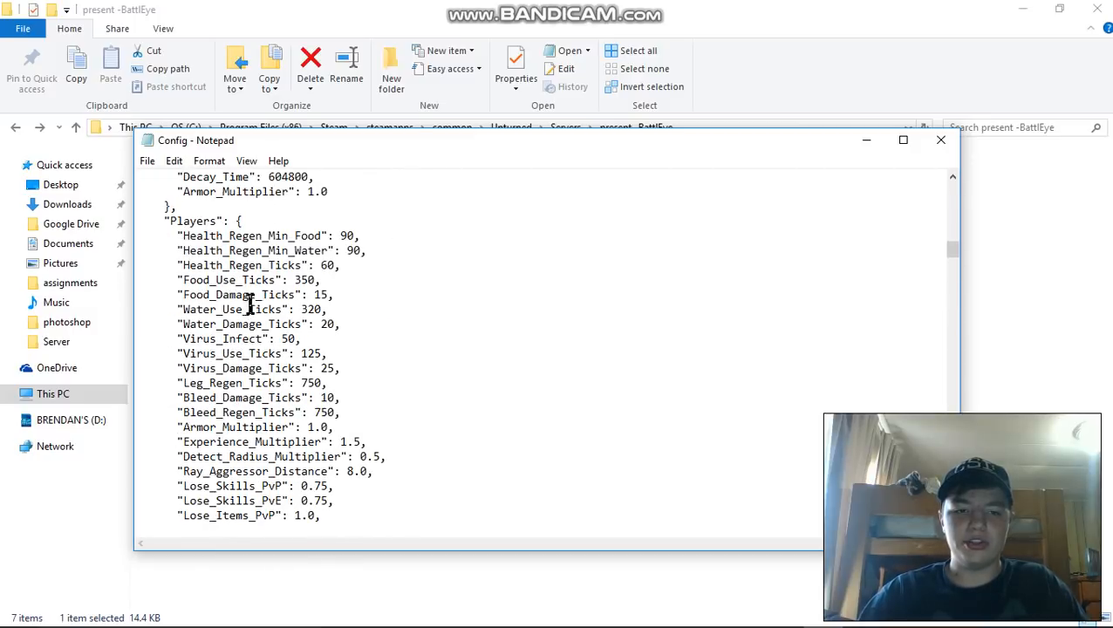
scroll(246, 287, "down", 1)
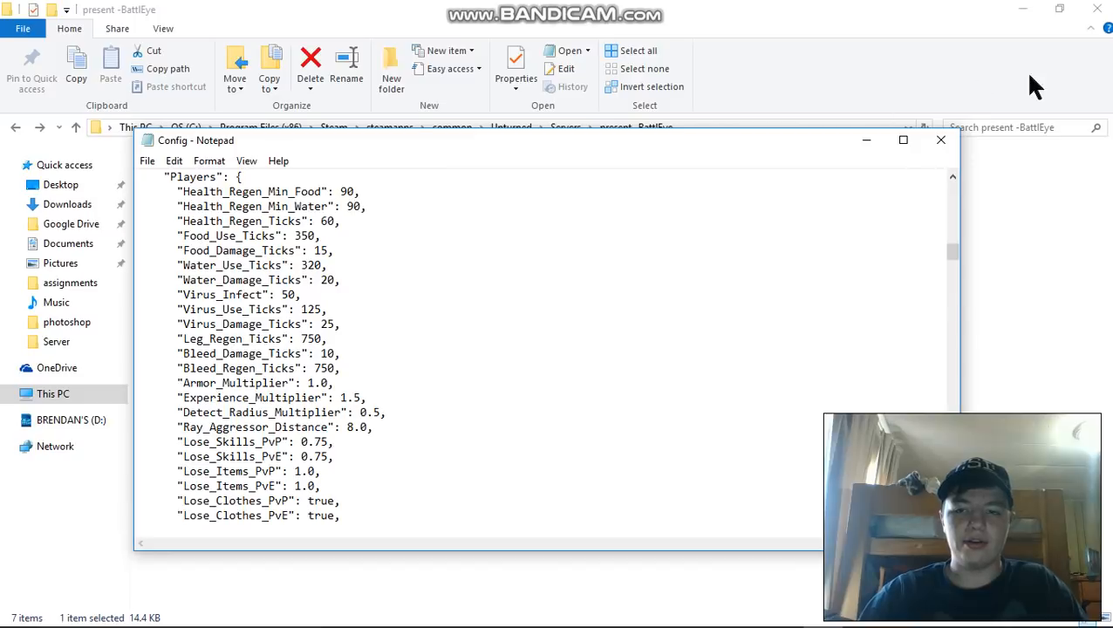
left_click(940, 141)
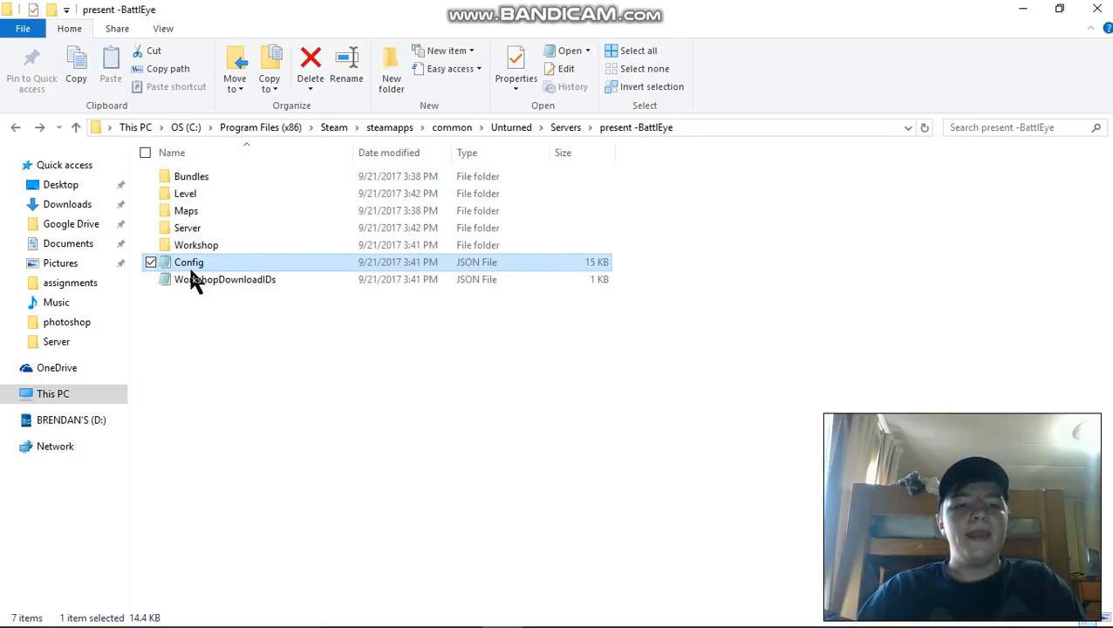
- Return to the Unturned folder and launch the server with the "test" shortcut
left_click(15, 129)
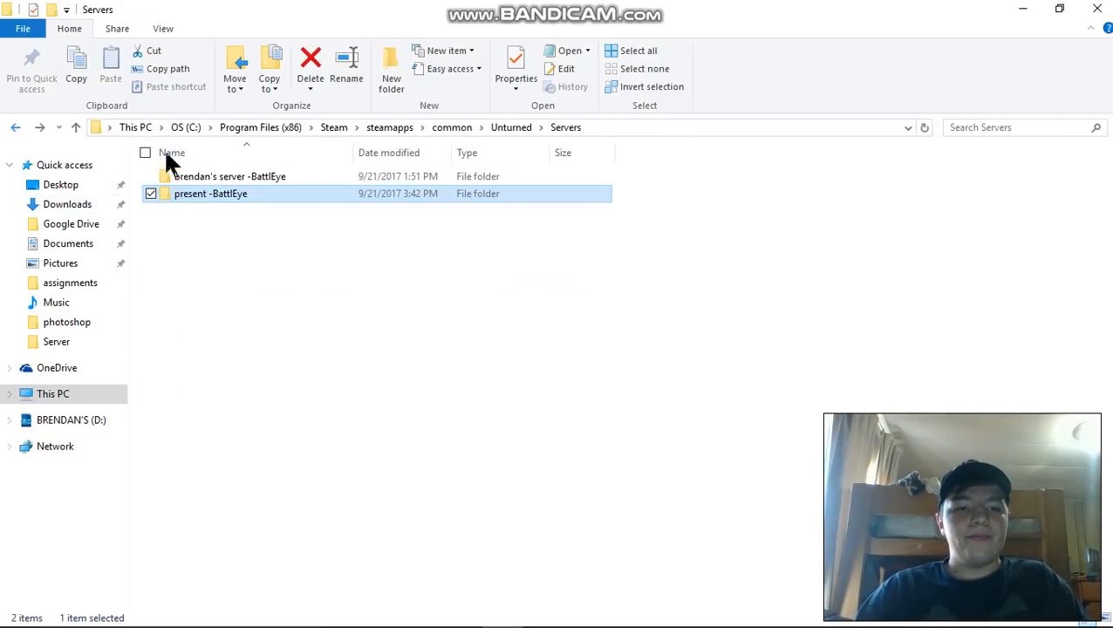
left_click(15, 129)
scroll(231, 352, "down", 2)
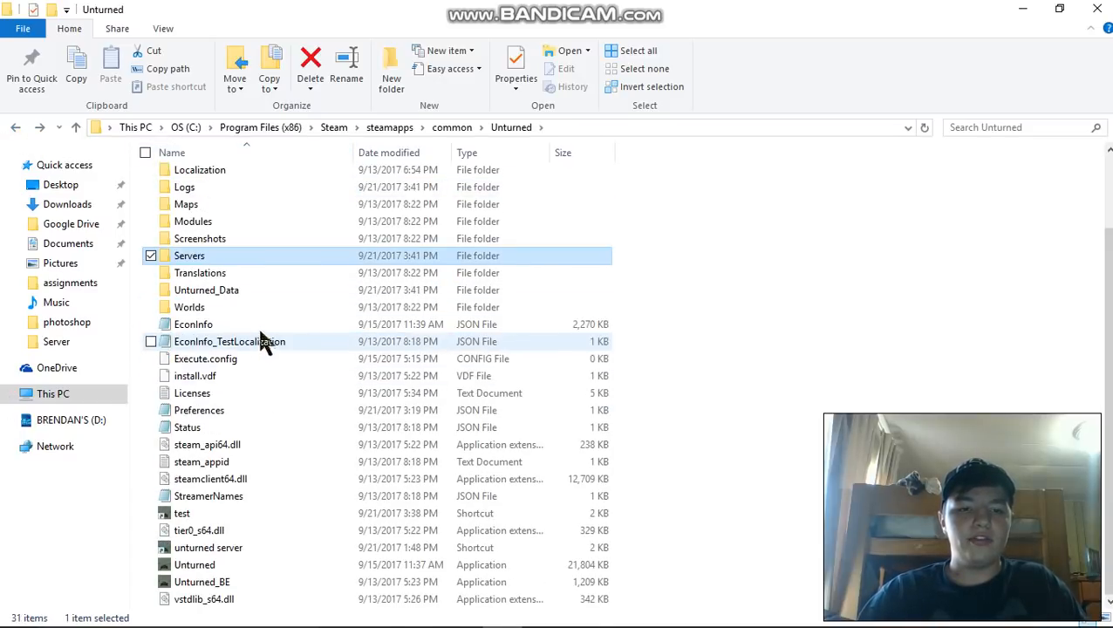
double_click(206, 512)
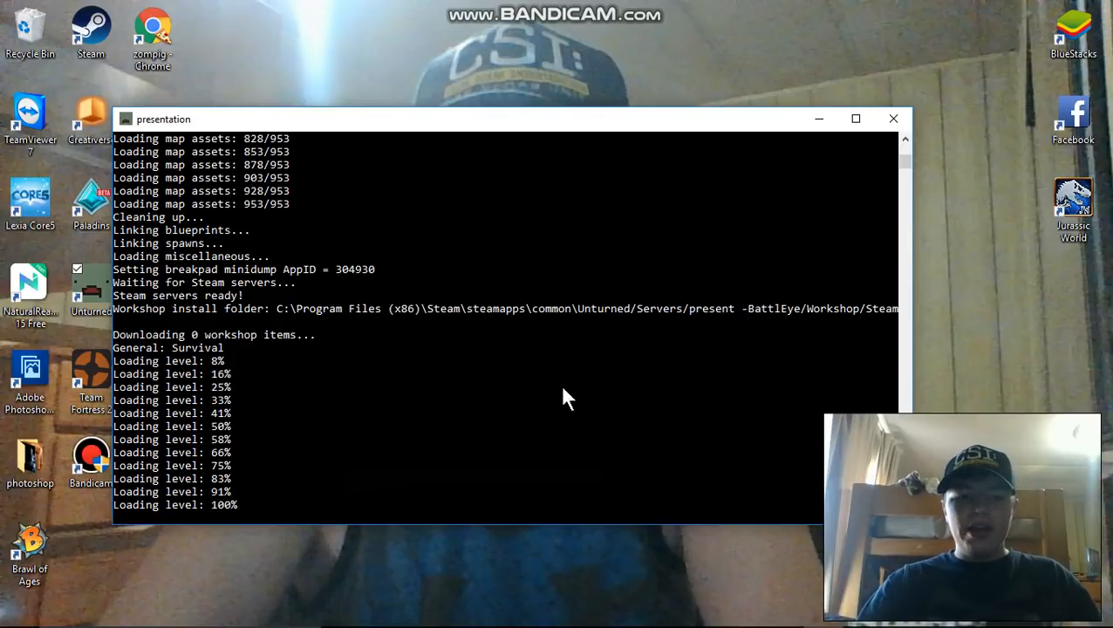
- Examine the asset and level loading output in the "presentation" server console
scroll(348, 376, "up", 14)
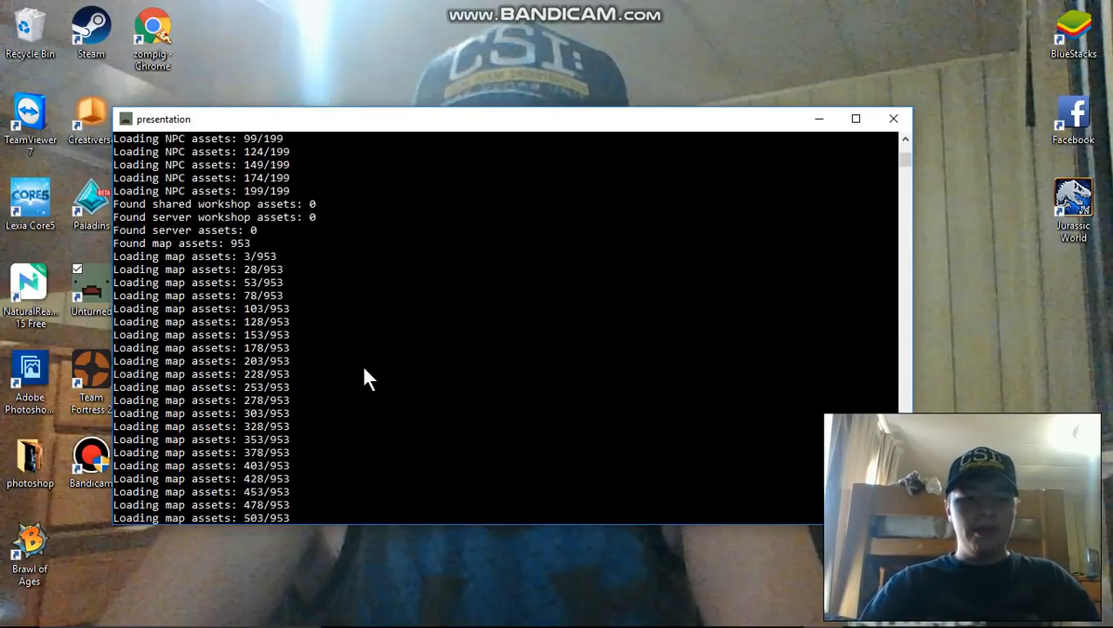
scroll(380, 352, "down", 15)
scroll(379, 347, "down", 1)
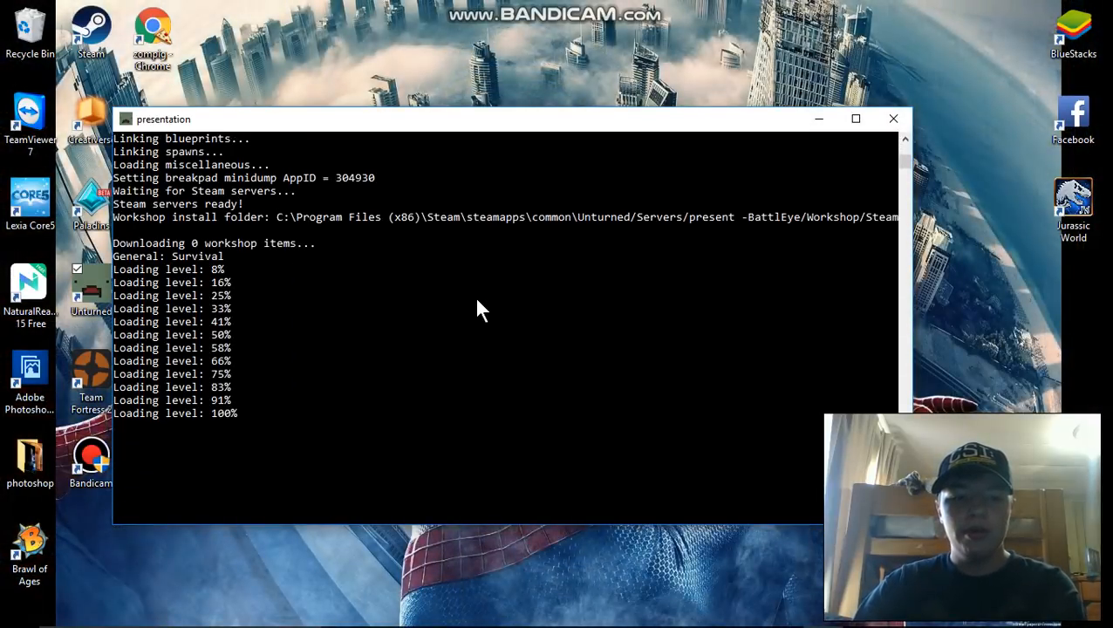
left_click(819, 121)
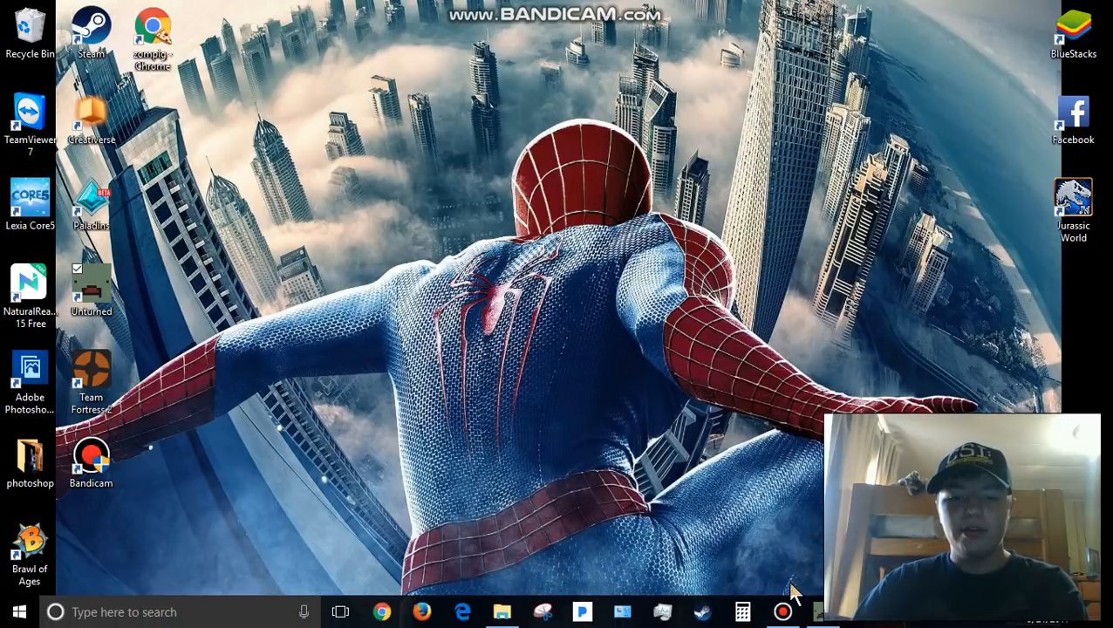
left_click(818, 610)
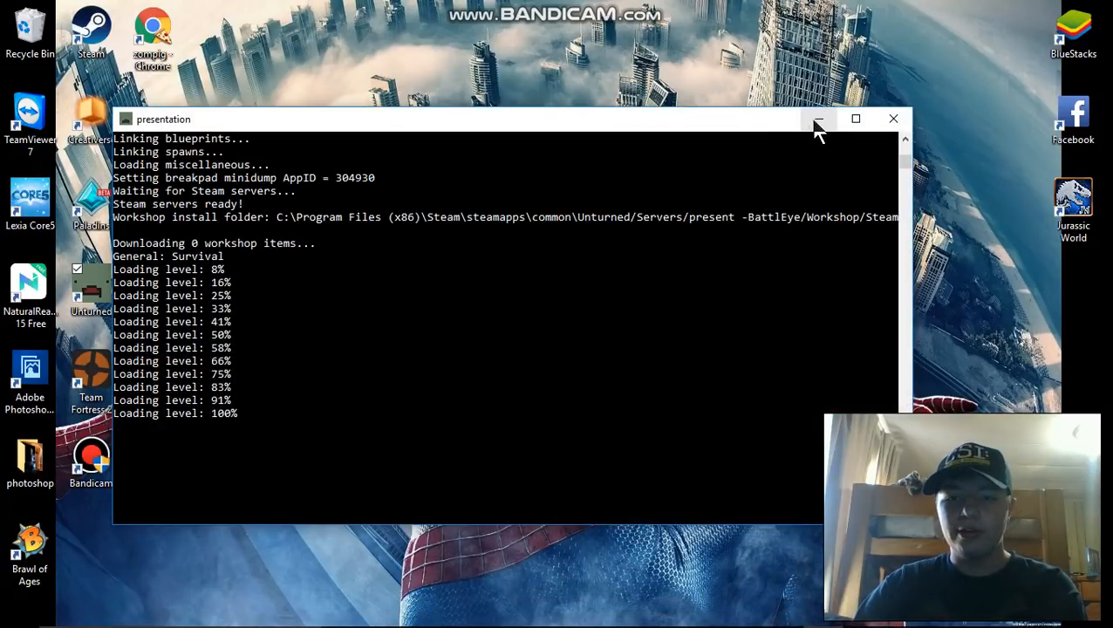
- Minimize the server console and open the server browser in the Unturned game
left_click(820, 120)
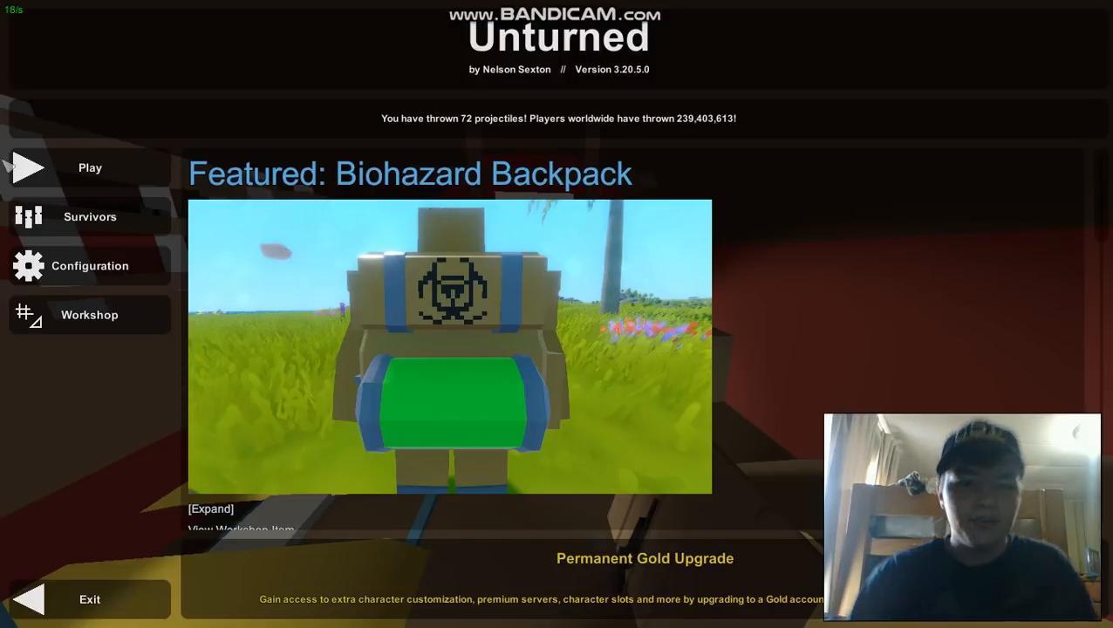
left_click(115, 167)
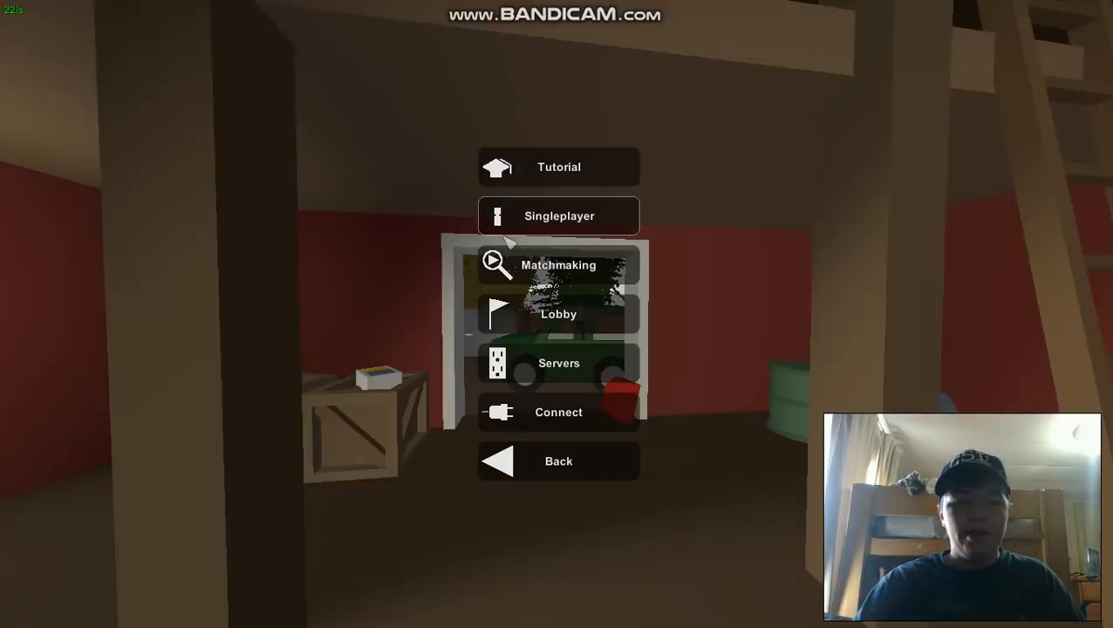
left_click(563, 361)
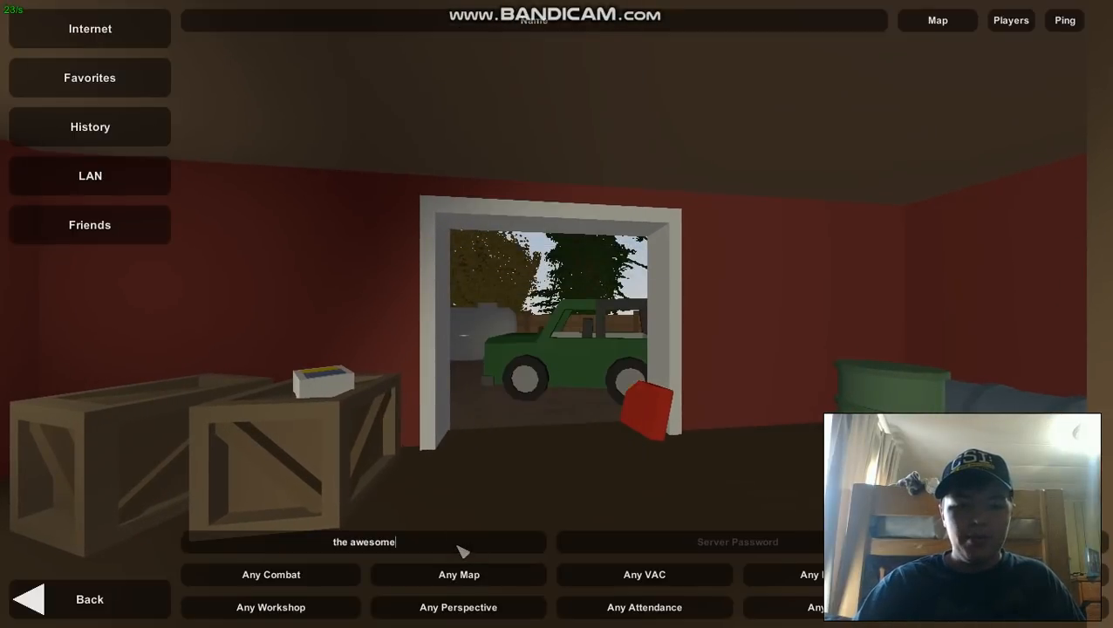
- Search the Internet servers using the name filter "the awesome"
left_click_drag(387, 544, 336, 551)
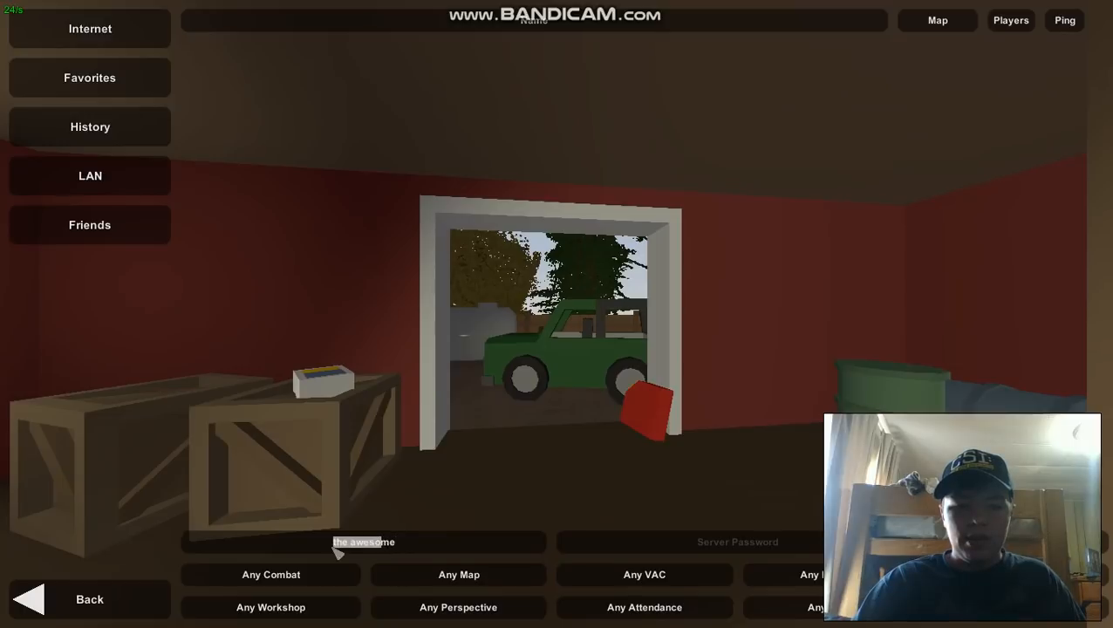
left_click(399, 544)
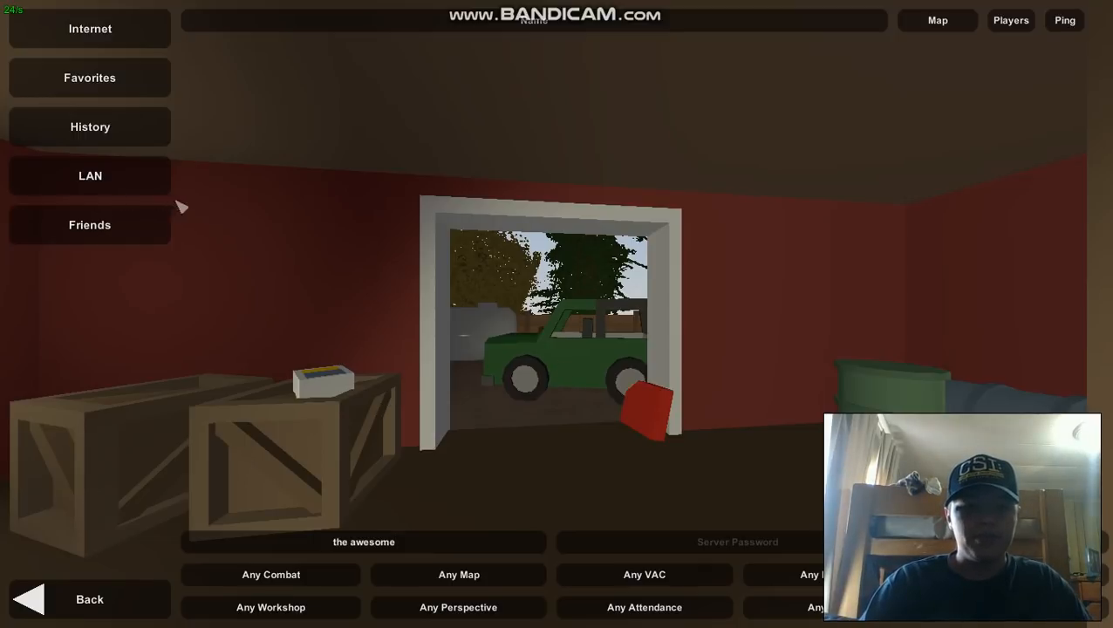
left_click(107, 20)
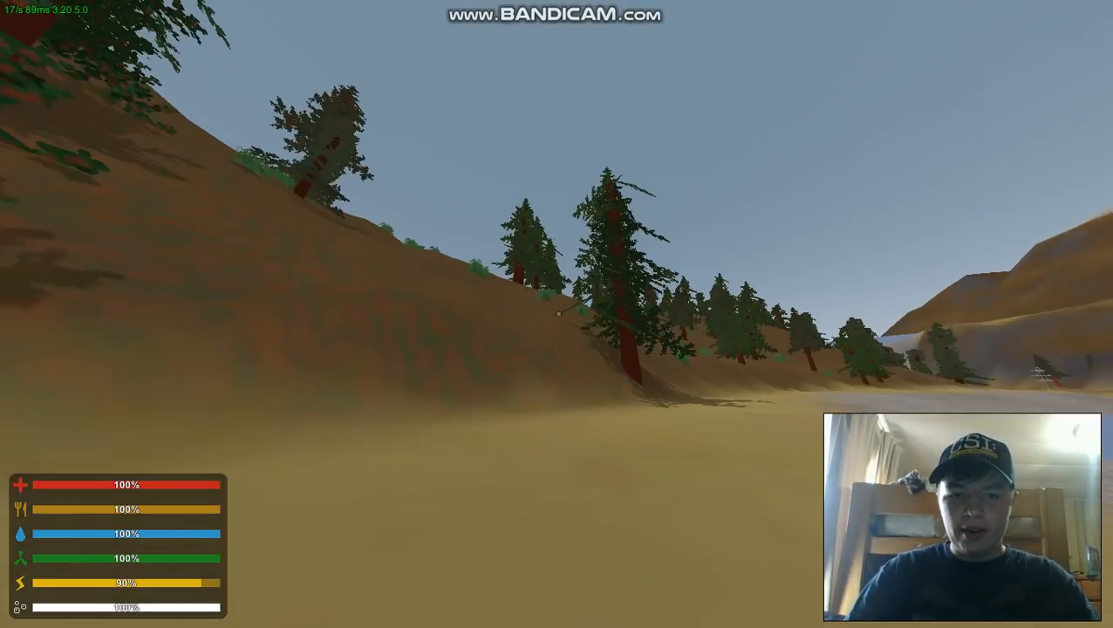
- Sprint the character around the riverbank on the joined server to try out the gameplay
key("shift+w")
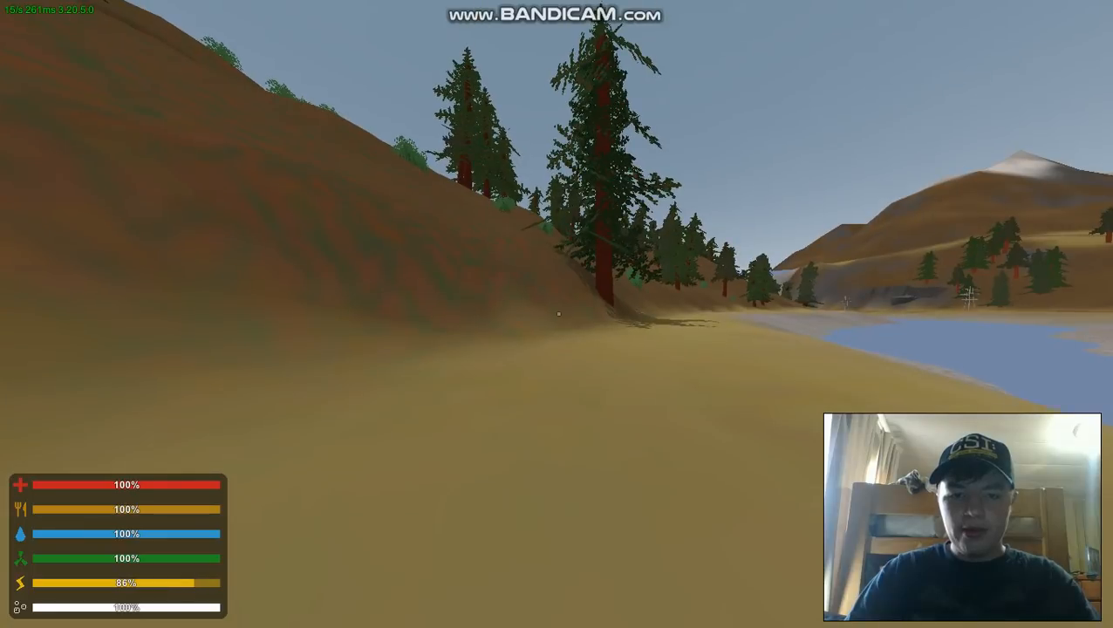
key("shift+w")
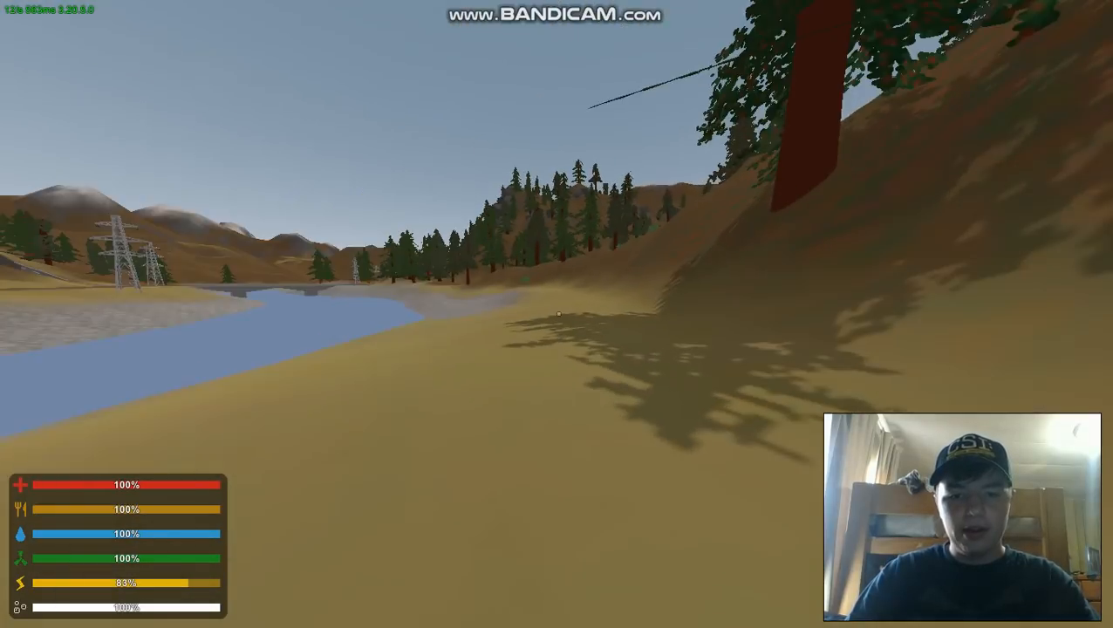
key("shift+w")
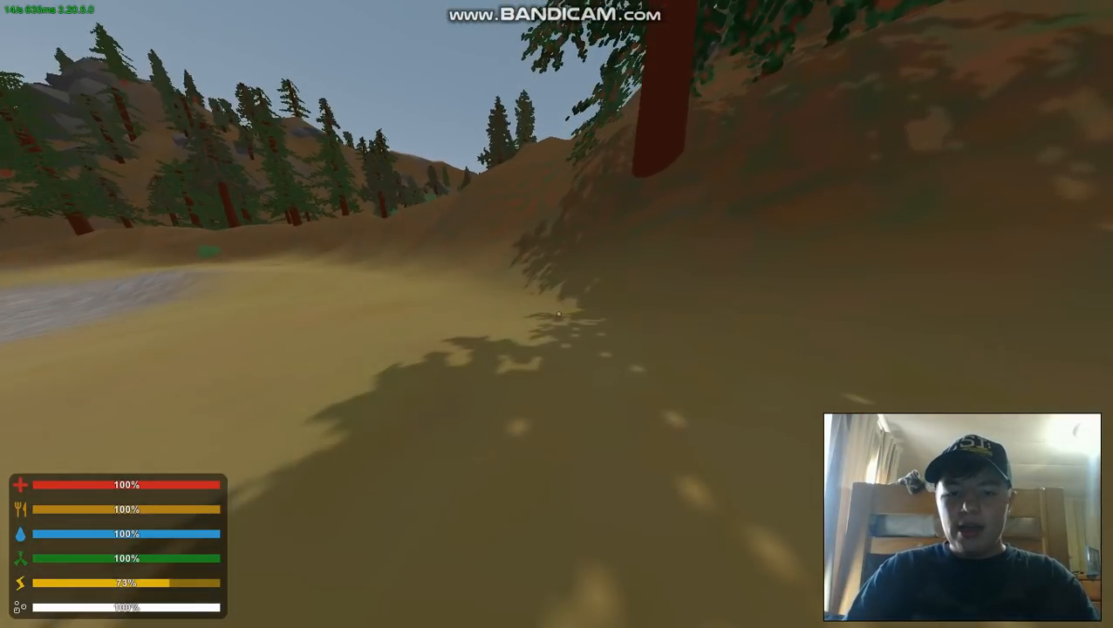
key("shift+w")
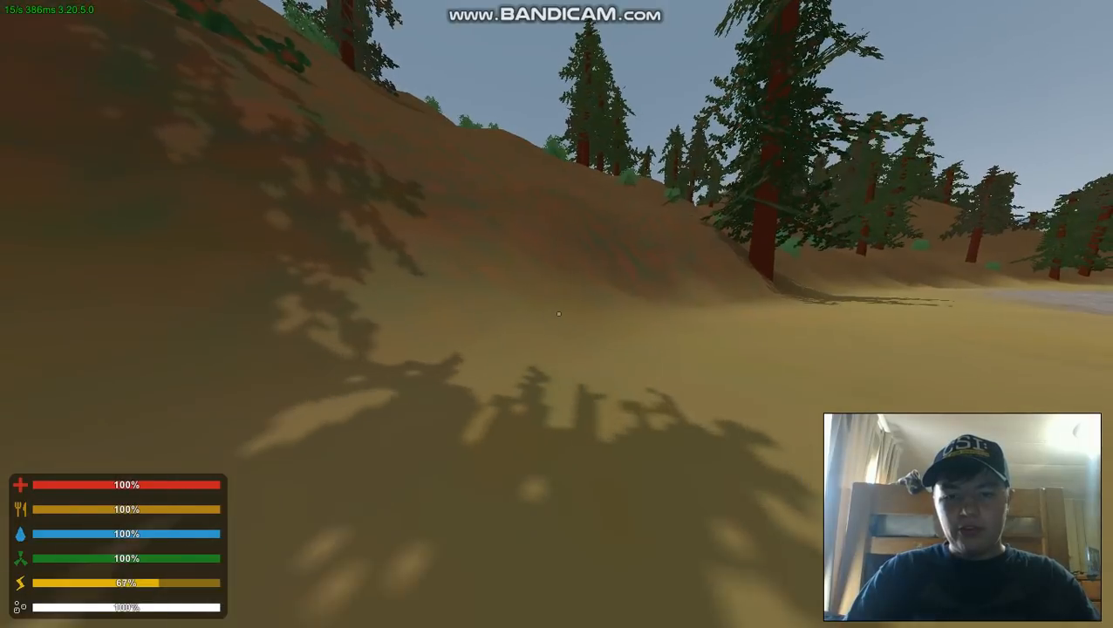
key("shift+w")
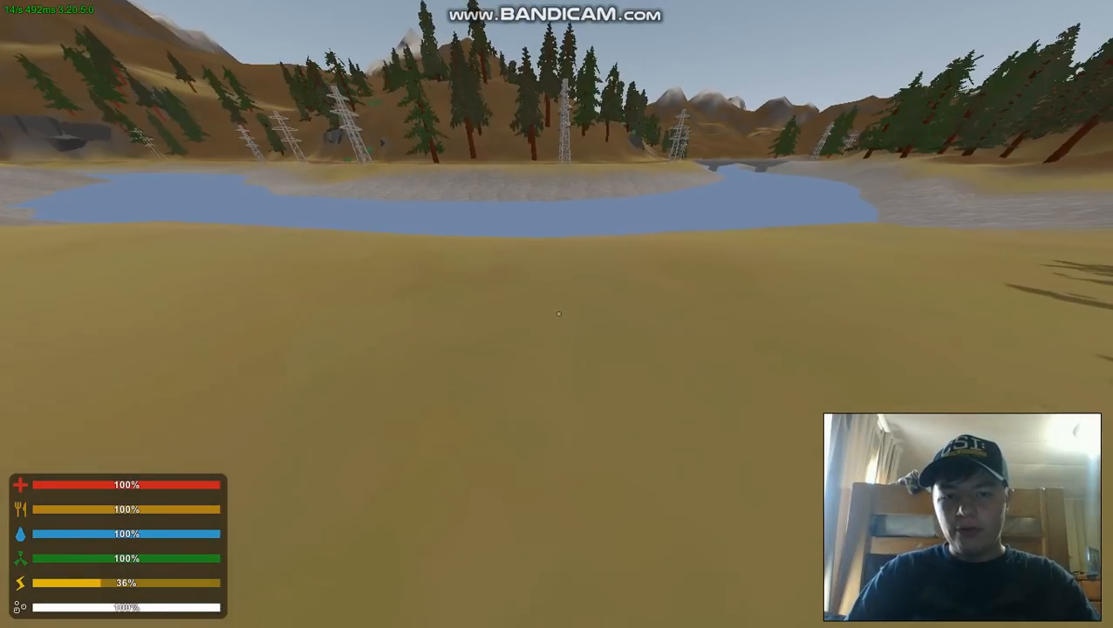
key("shift+w")
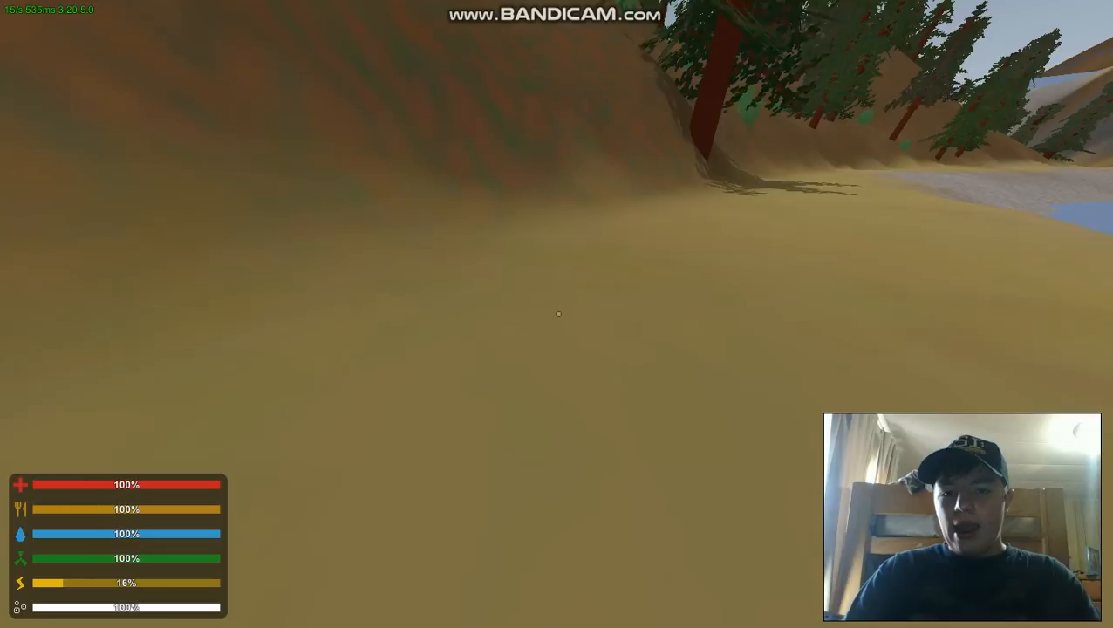
key("shift+w")
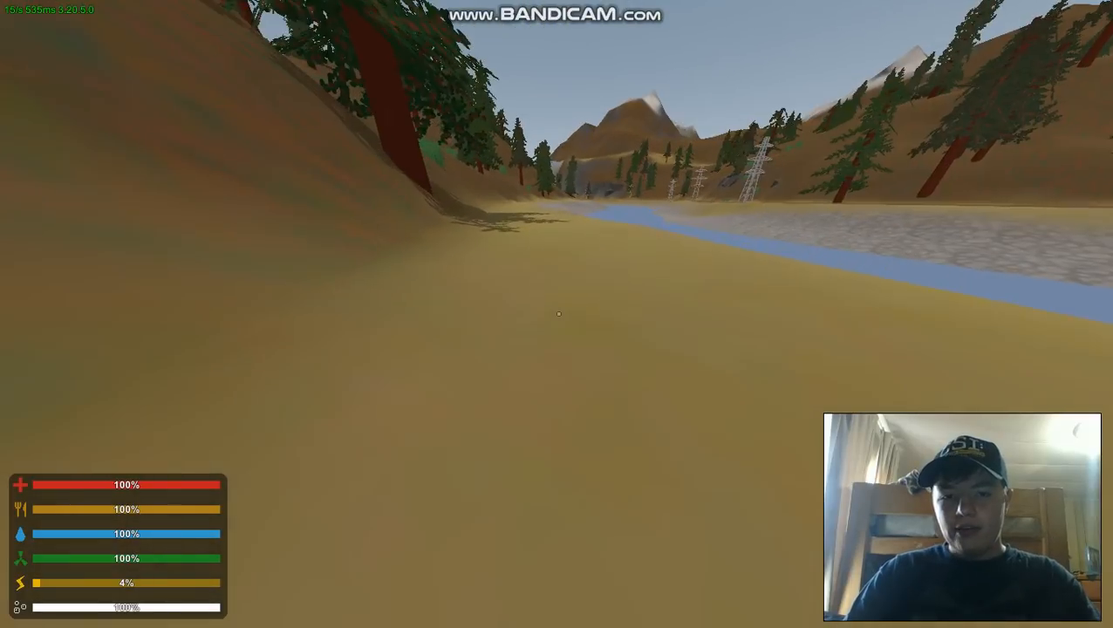
key("shift+w")
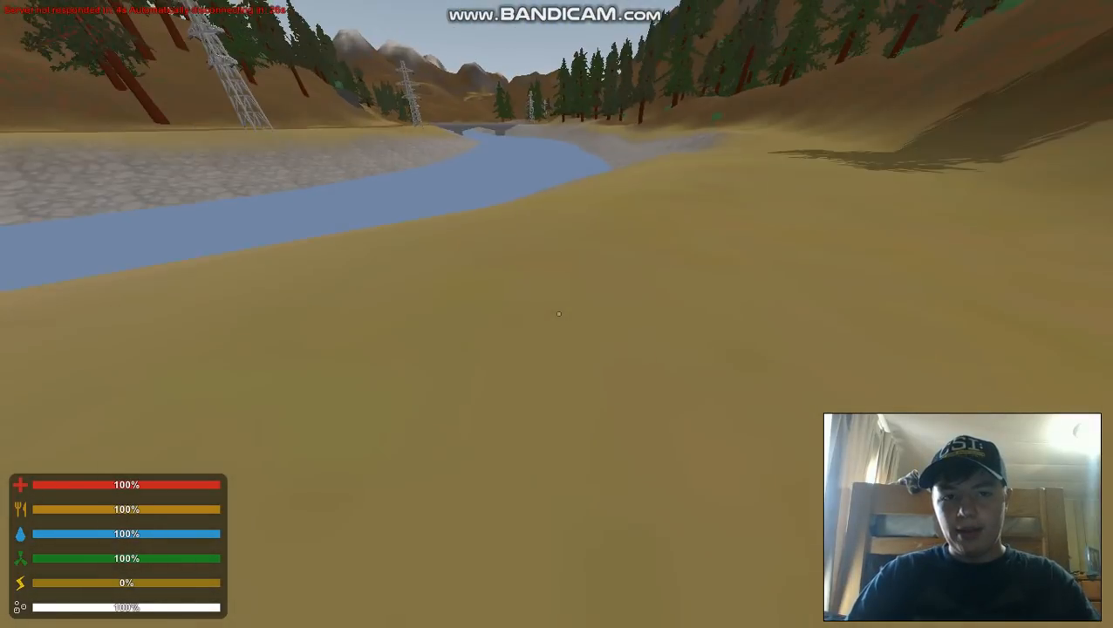
key("shift+w")
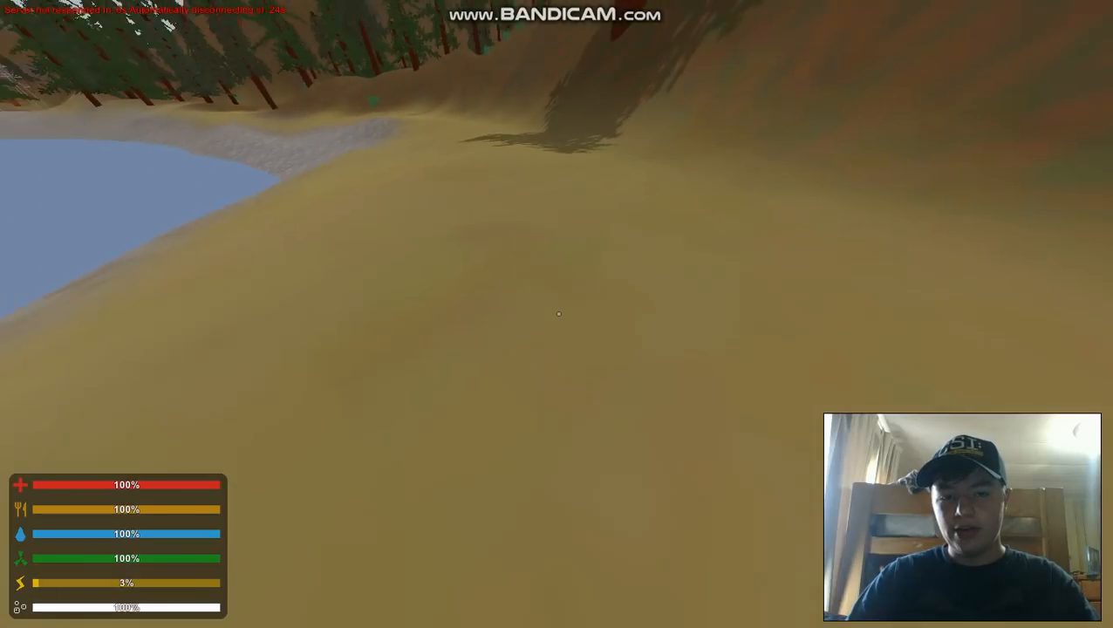
key("shift+w")
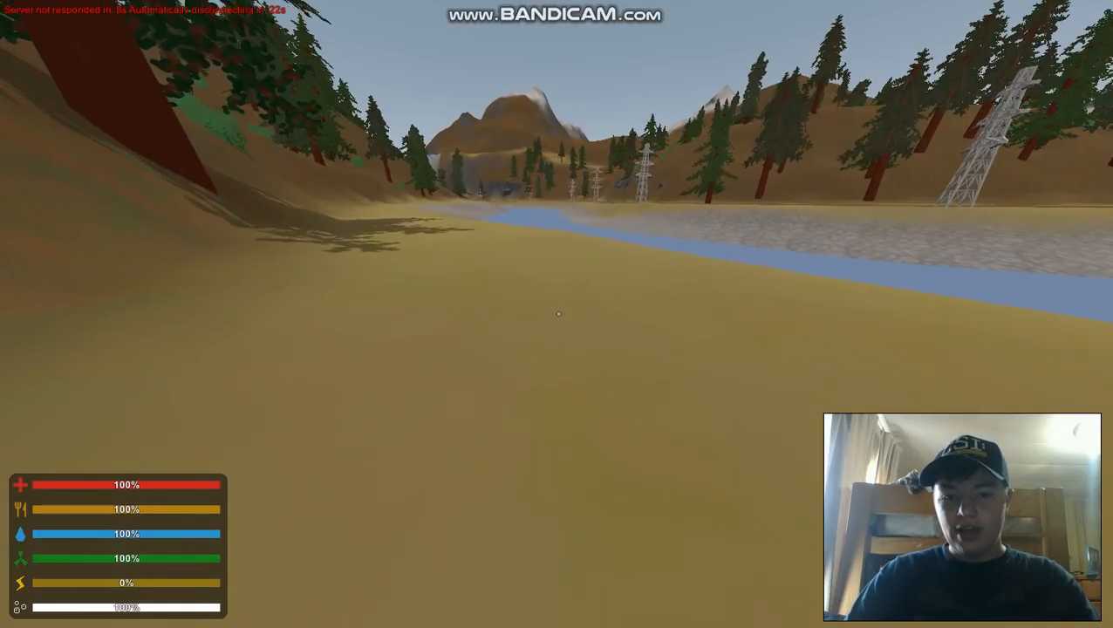